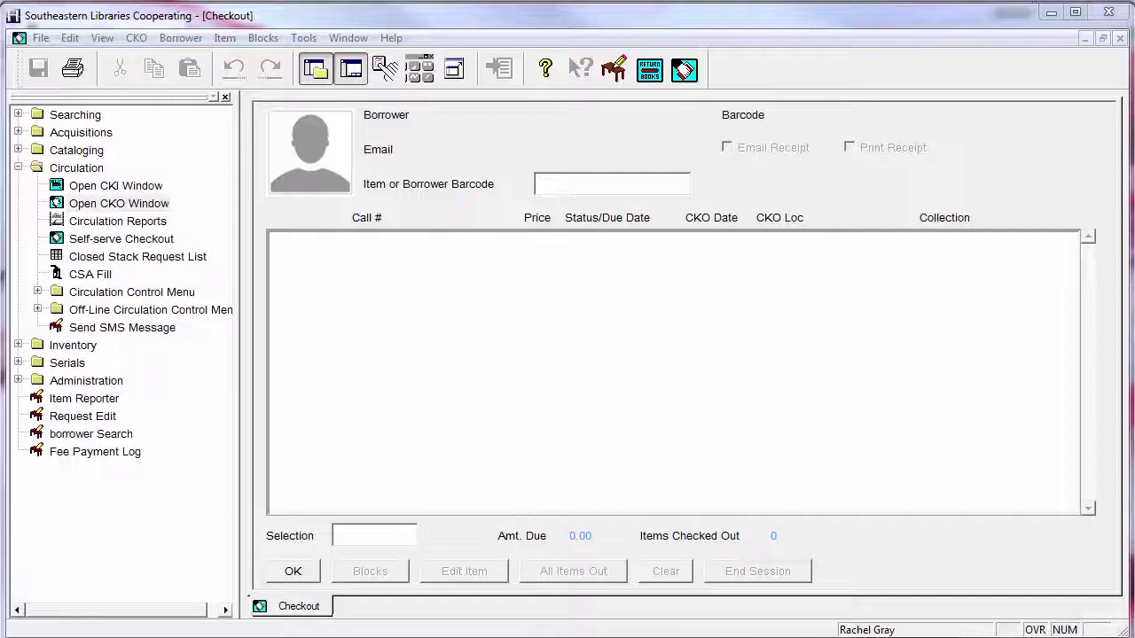
Run a new Title Browse catalog search for 'paris wife'
{"action": "left_click", "coordinate": [17, 114]}
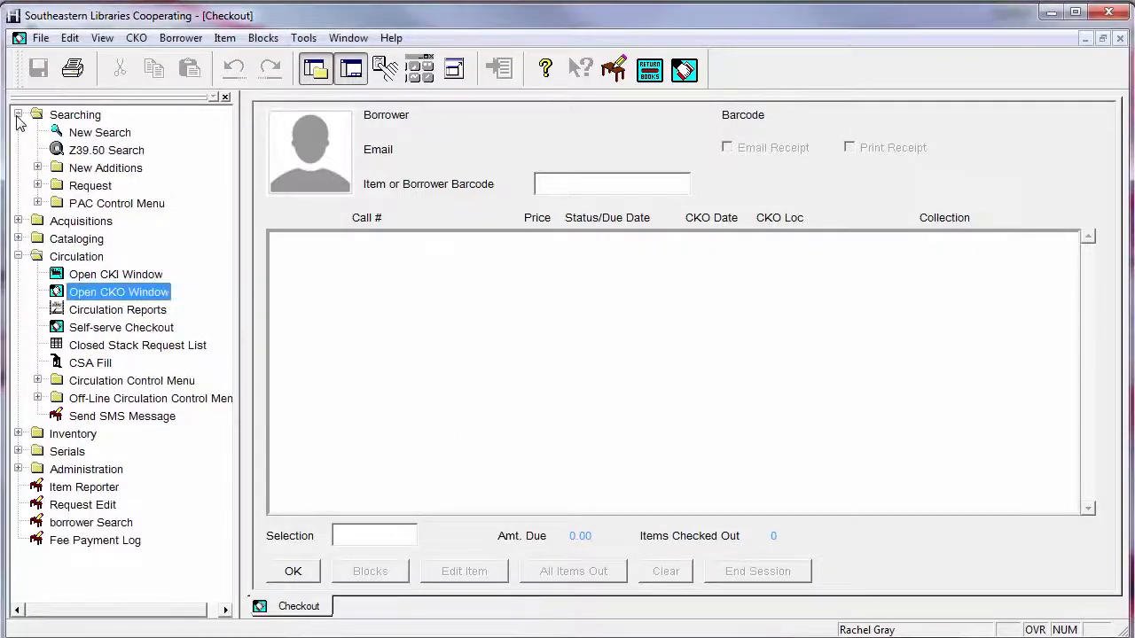
{"action": "double_click", "coordinate": [100, 133]}
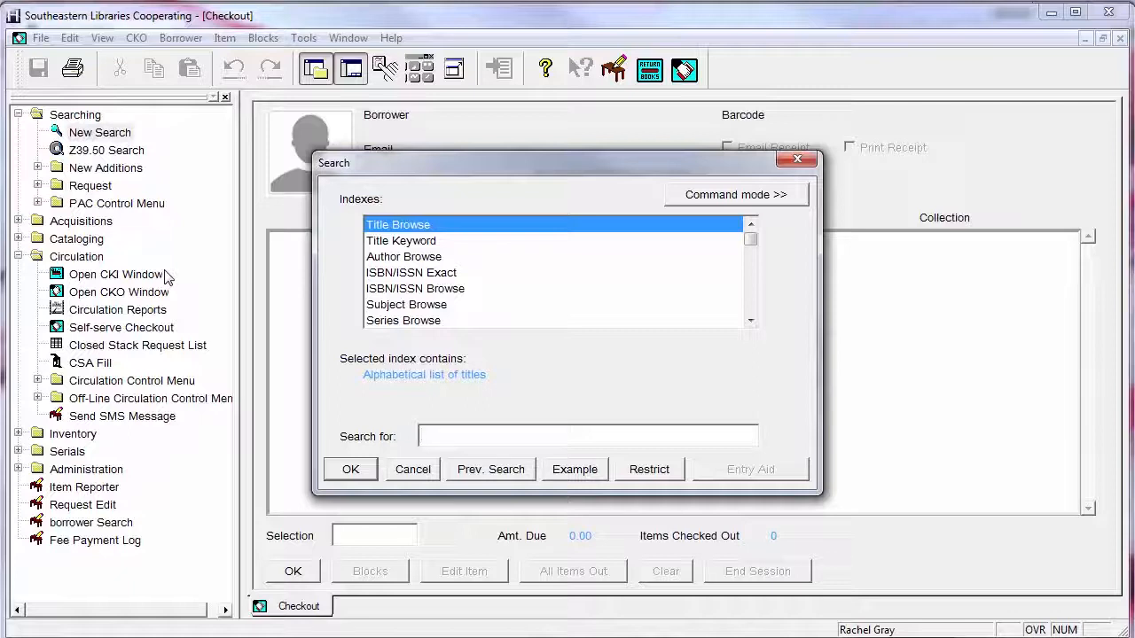
{"action": "type", "text": "paris wife"}
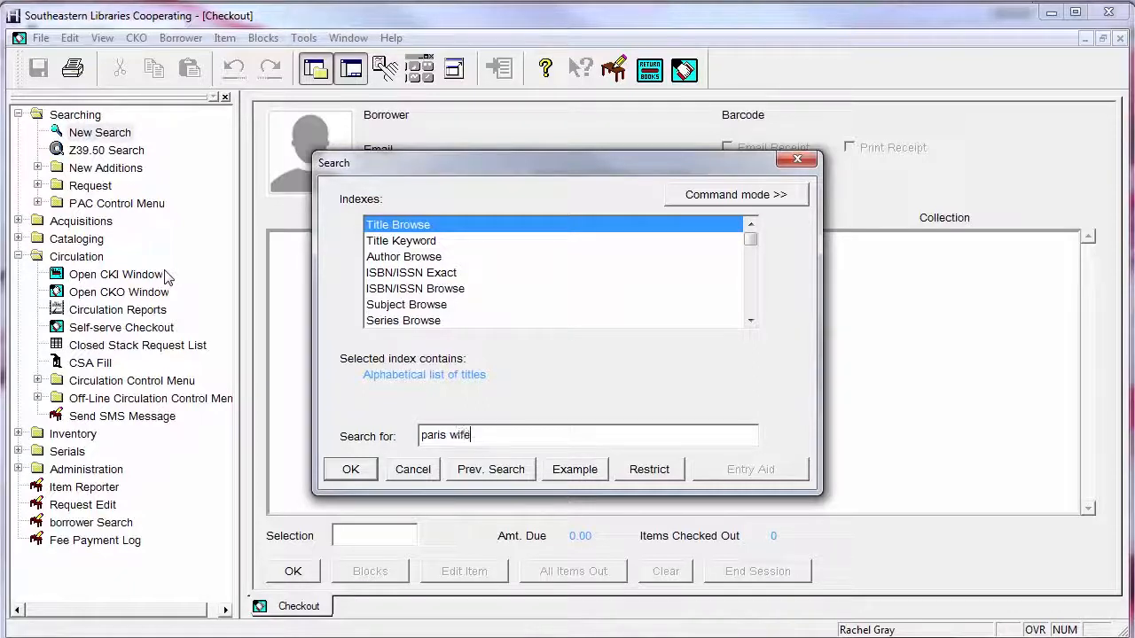
{"action": "key", "text": "Return"}
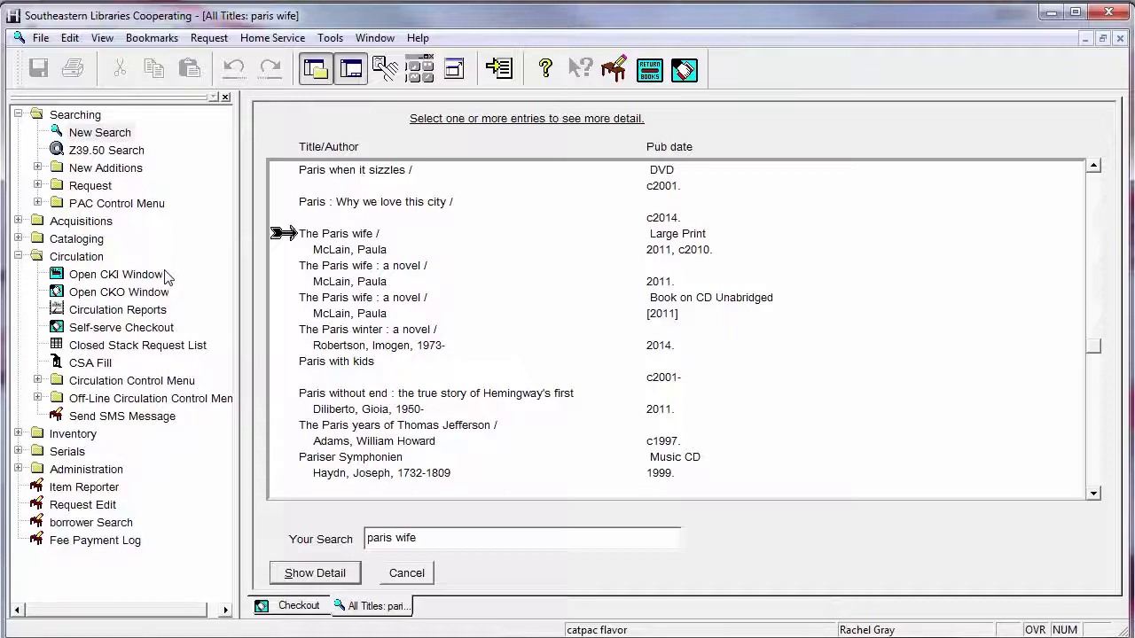
Open The Paris wife : a novel (2011) record and list its copies at all locations
{"action": "left_click", "coordinate": [466, 282]}
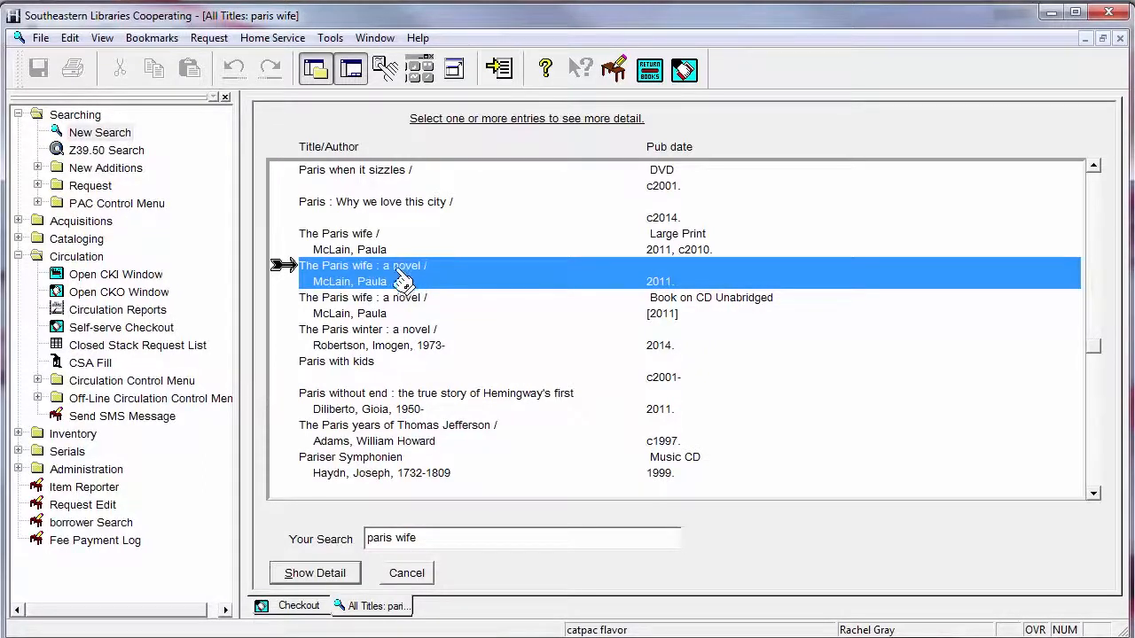
{"action": "double_click", "coordinate": [335, 280]}
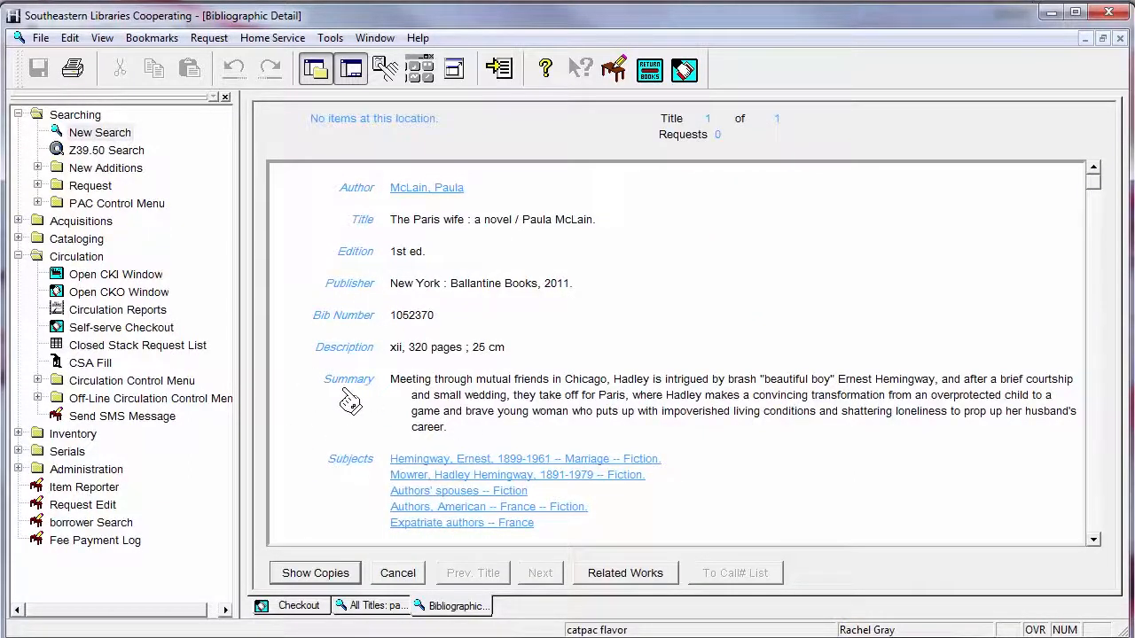
{"action": "left_click", "coordinate": [342, 574]}
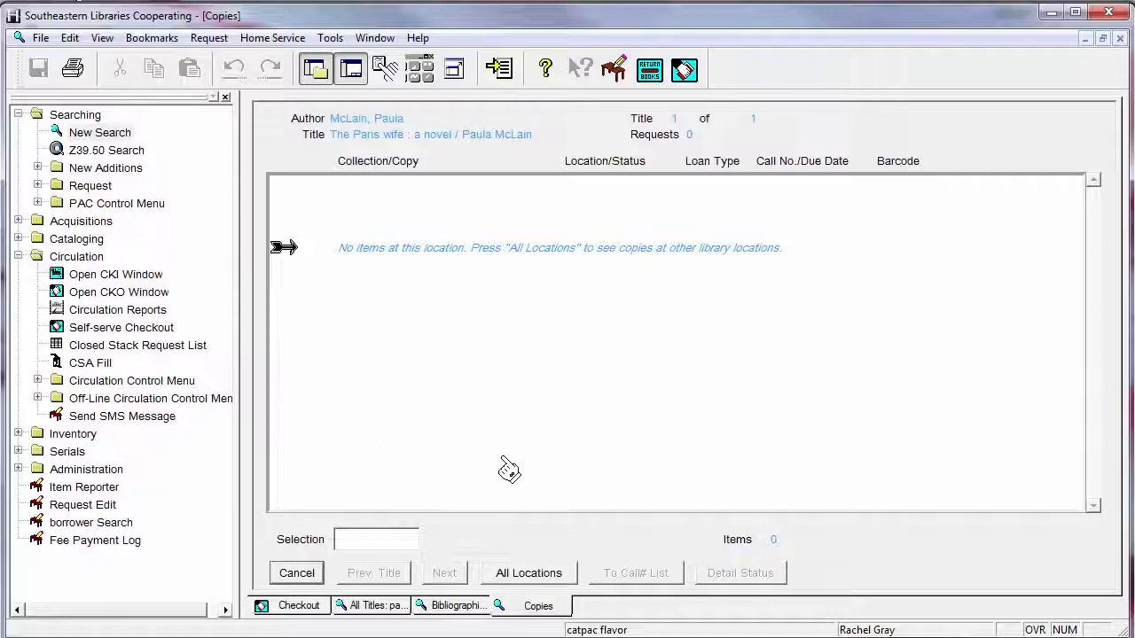
{"action": "left_click", "coordinate": [530, 572]}
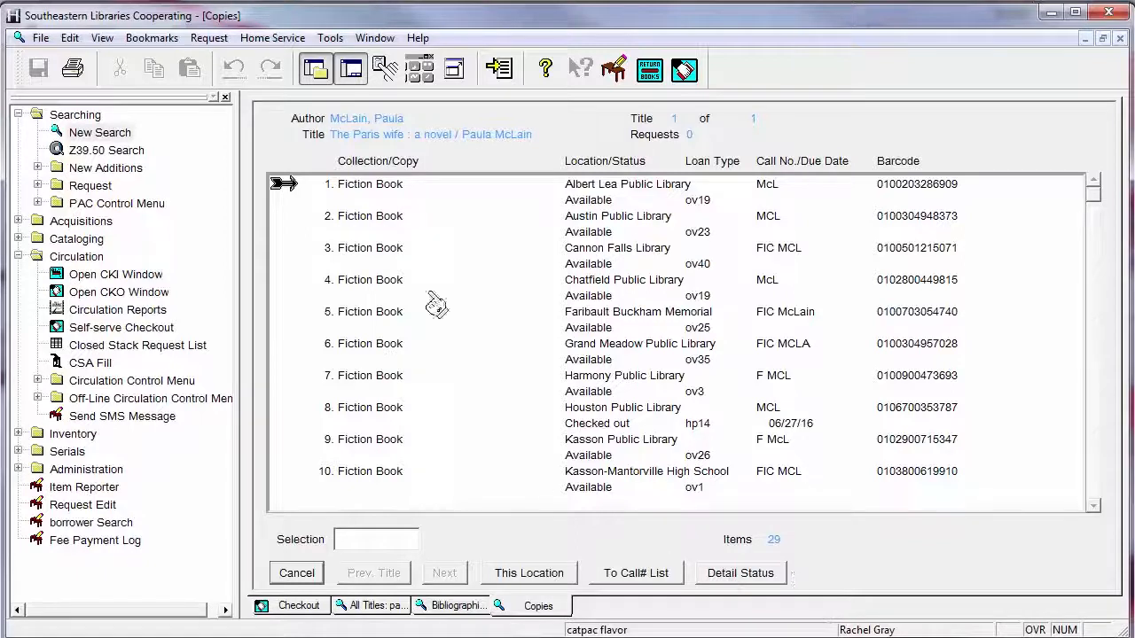
Start a hold on the first copy and select the patron via a borrower last-name search
{"action": "left_click", "coordinate": [204, 38]}
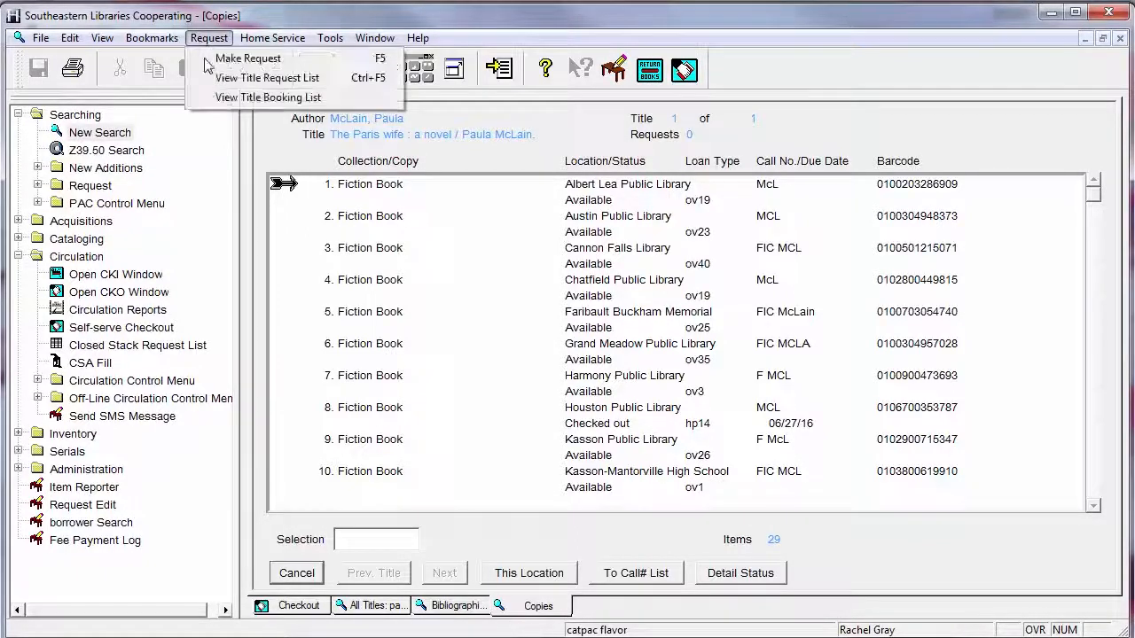
{"action": "left_click", "coordinate": [209, 59]}
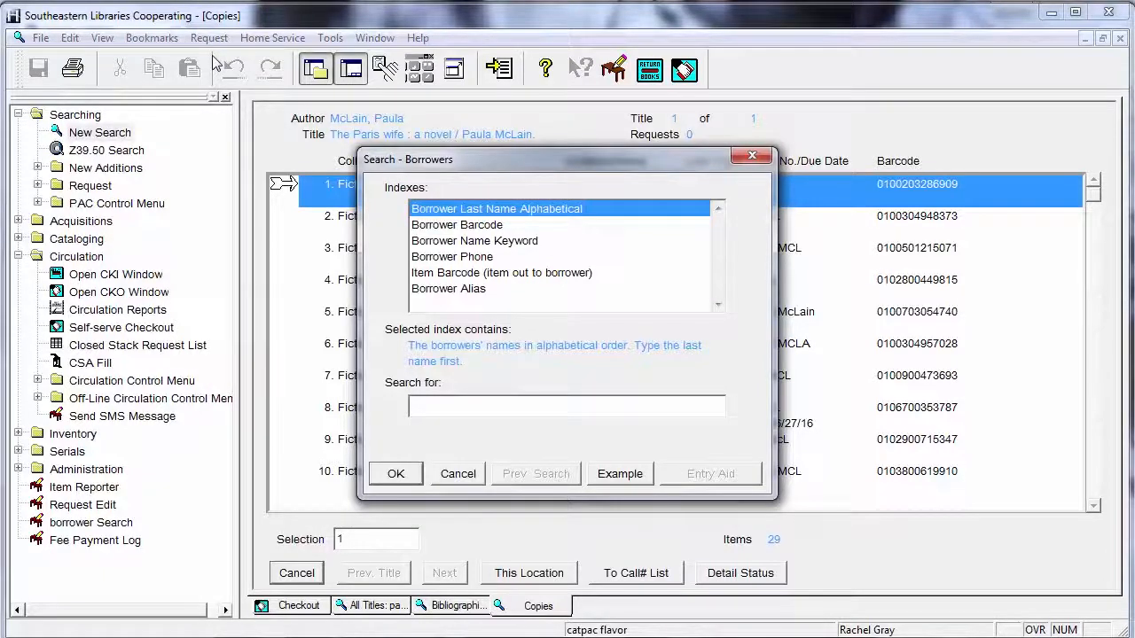
{"action": "type", "text": "gray"}
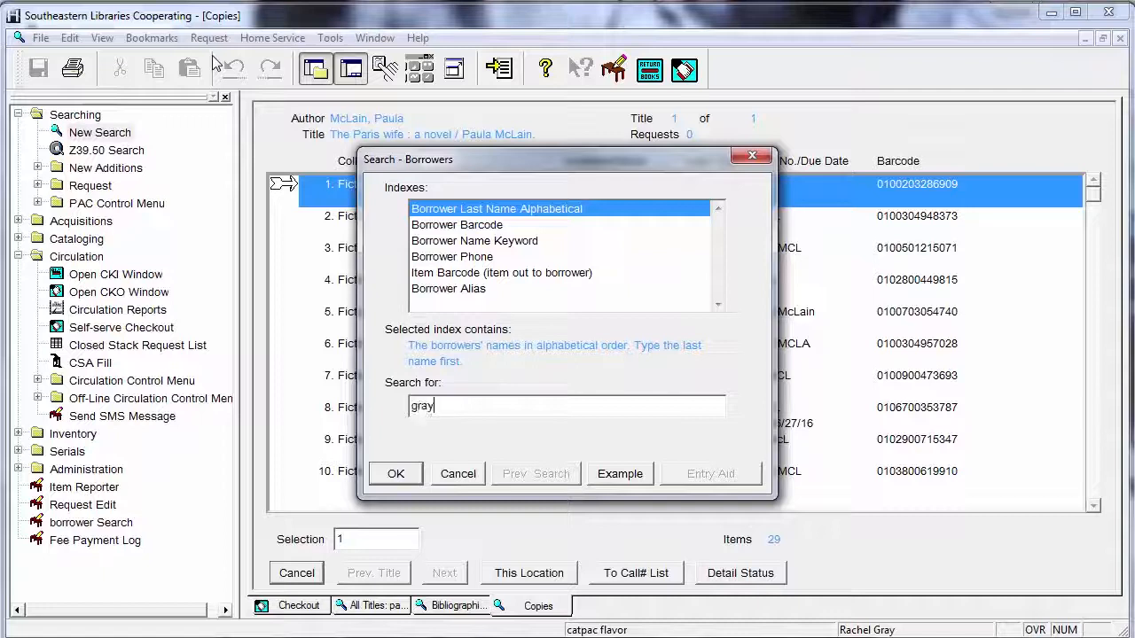
{"action": "type", "text": " rac="}
{"action": "key", "text": "BackSpace"}
{"action": "key", "text": "Return"}
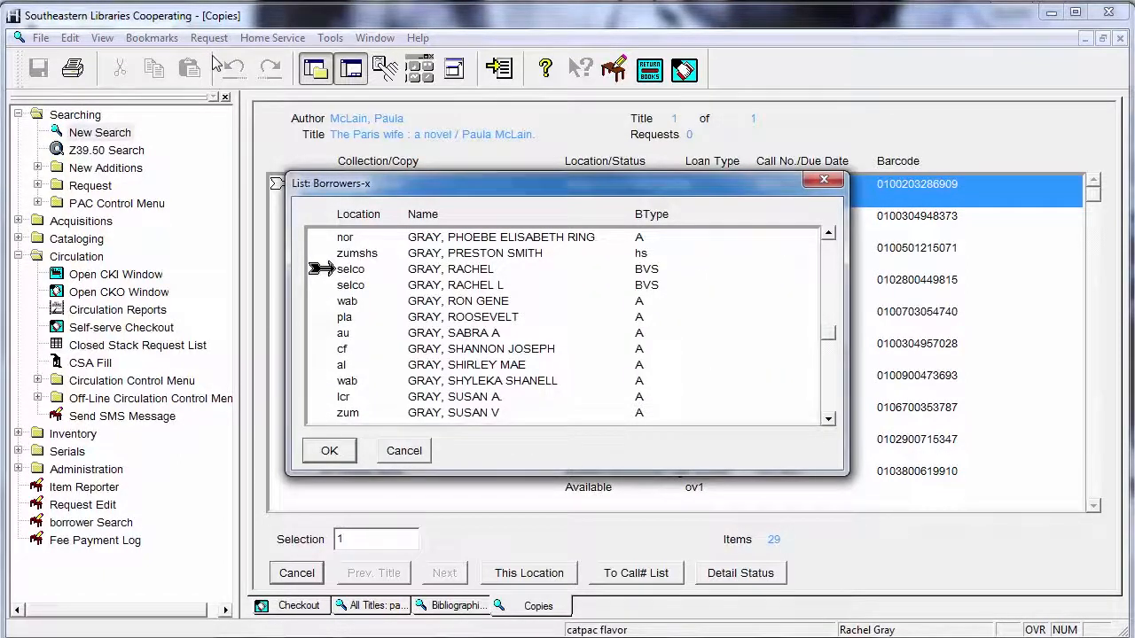
{"action": "double_click", "coordinate": [495, 285]}
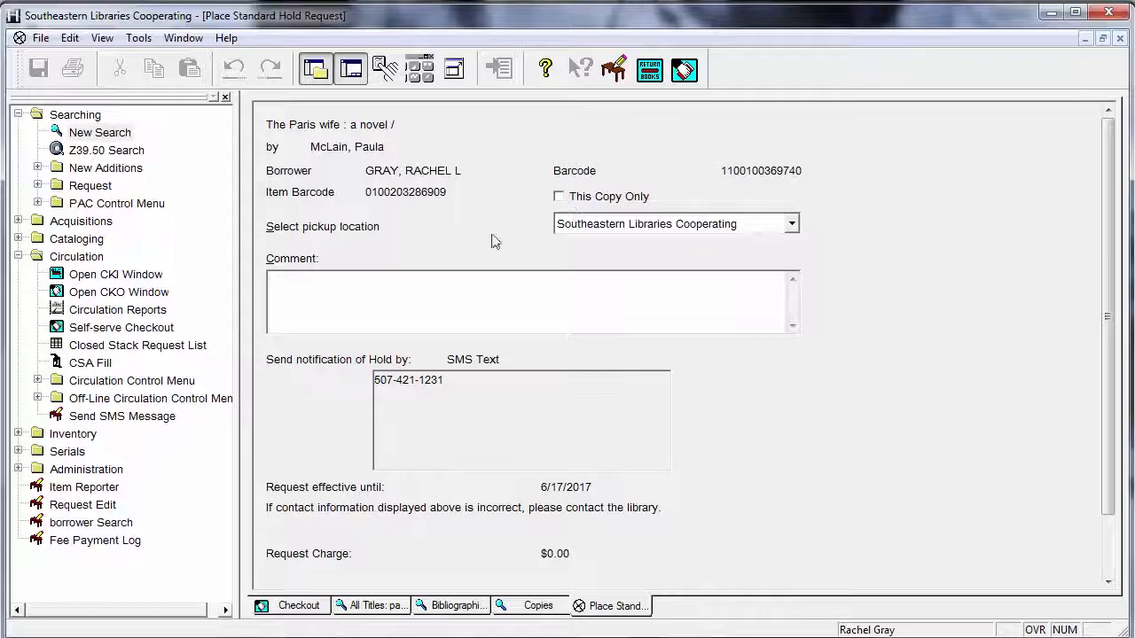
Keep pickup at Southeastern Libraries Cooperating, submit the hold and acknowledge the confirmation
{"action": "scroll", "coordinate": [933, 277], "scroll_direction": "down", "scroll_amount": 3}
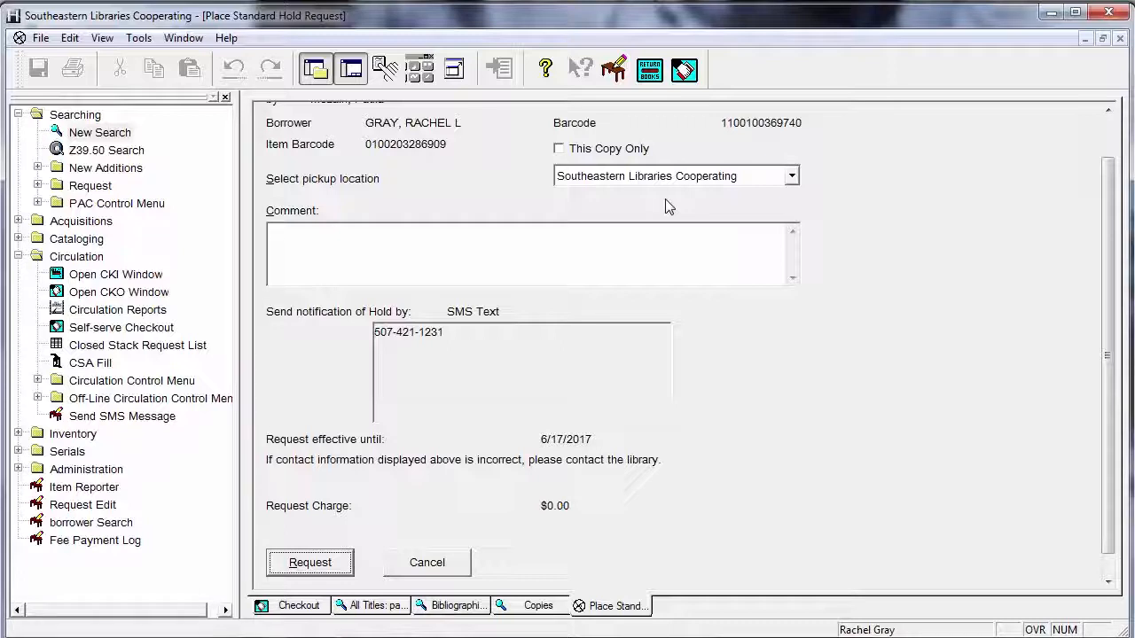
{"action": "left_click", "coordinate": [684, 176]}
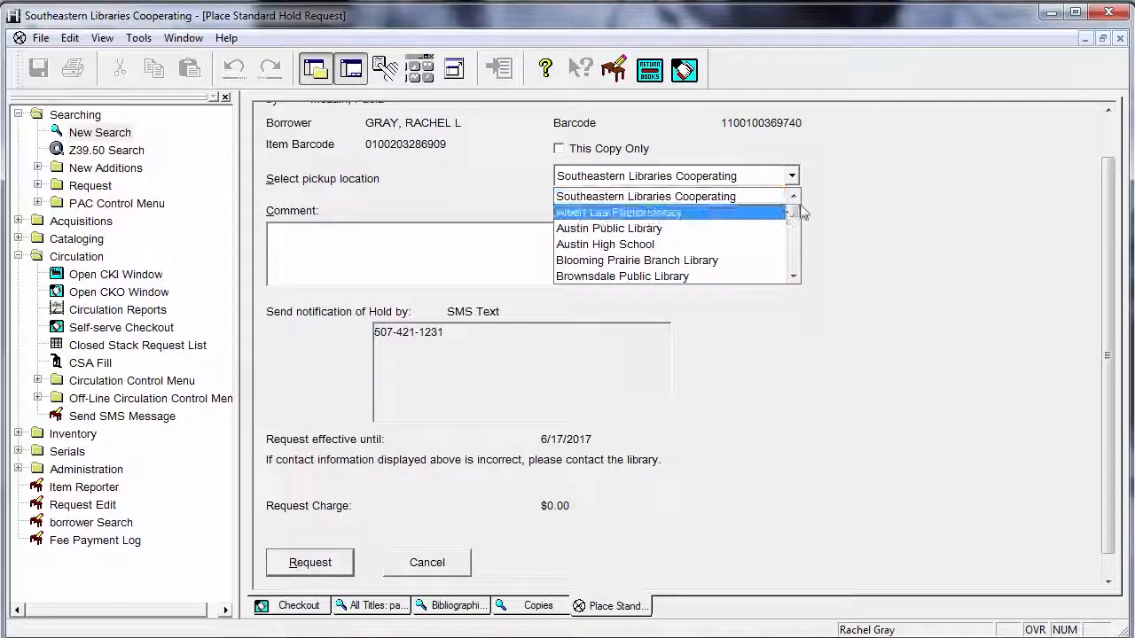
{"action": "mouse_move", "coordinate": [794, 214]}
{"action": "left_mouse_down"}
{"action": "mouse_move", "coordinate": [794, 247]}
{"action": "mouse_move", "coordinate": [792, 234]}
{"action": "left_mouse_up"}
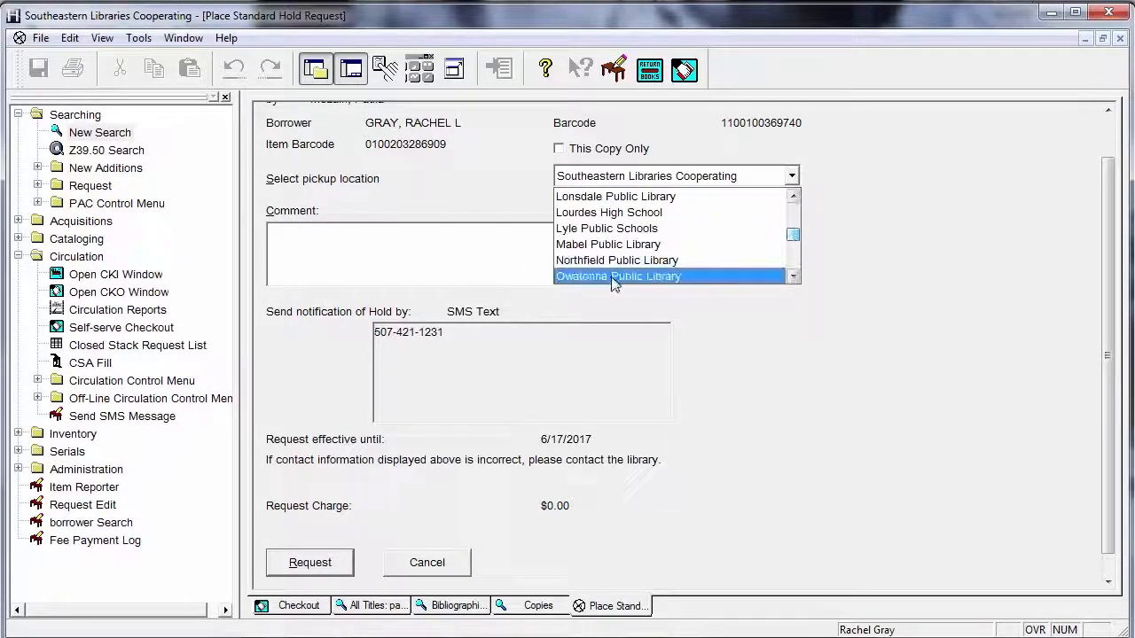
{"action": "key", "text": "Escape"}
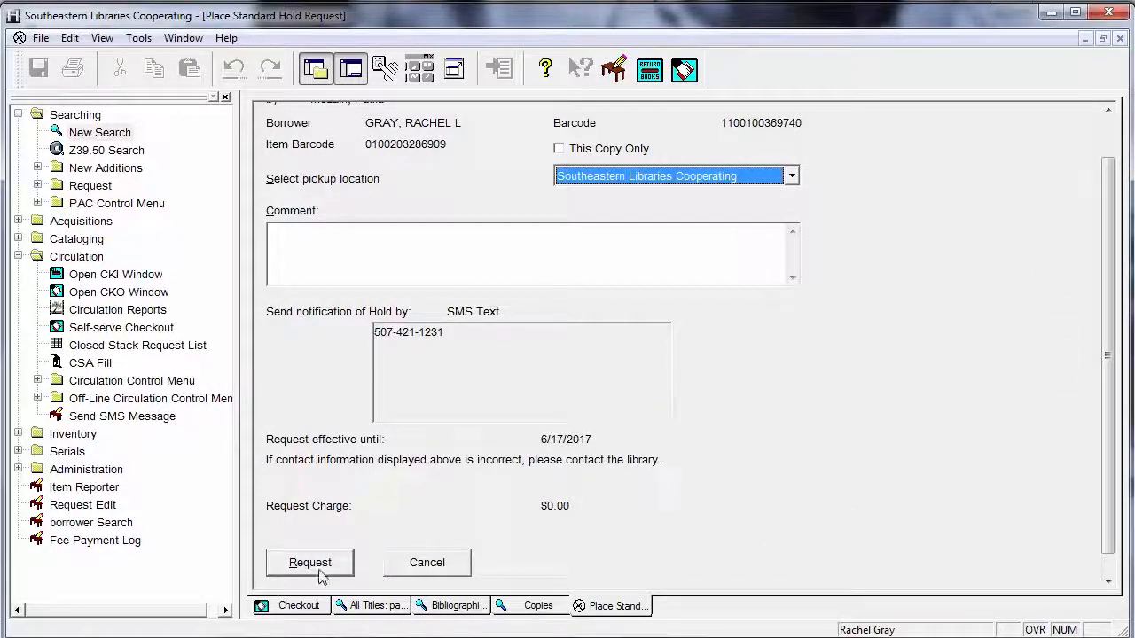
{"action": "left_click", "coordinate": [321, 574]}
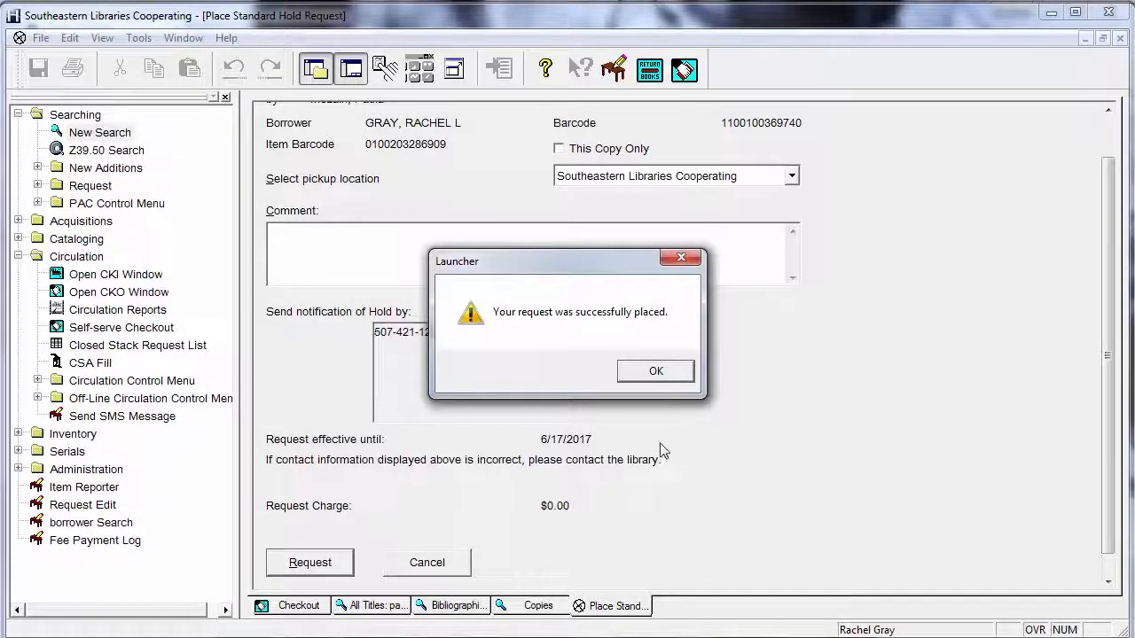
{"action": "left_click", "coordinate": [683, 378]}
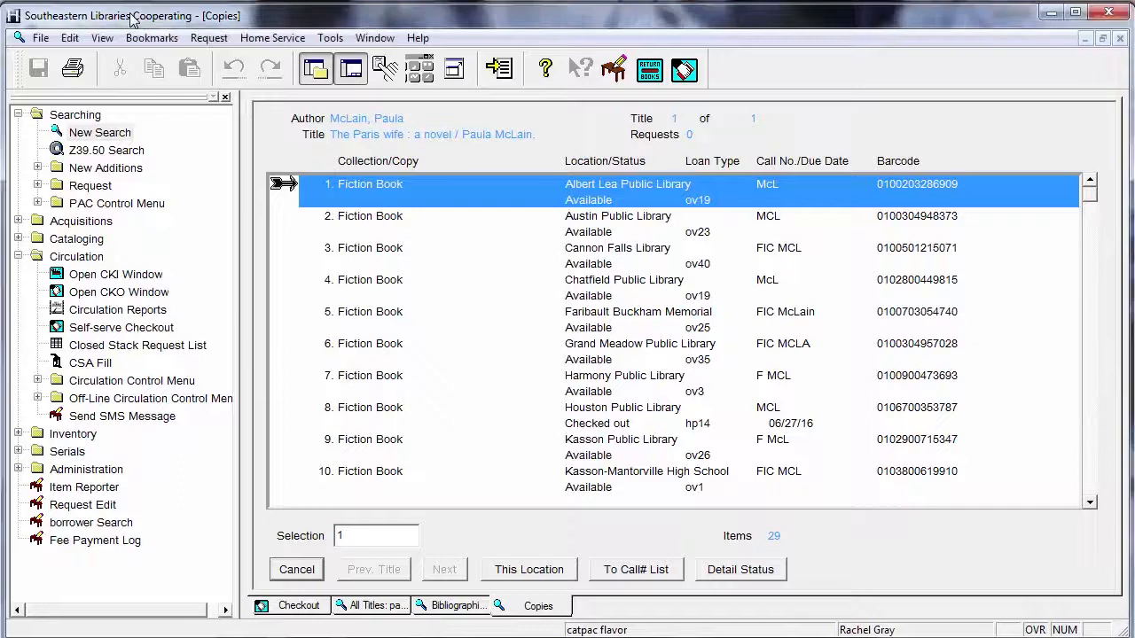
Run a new title search for 'downton abbey'
{"action": "key", "text": "F2"}
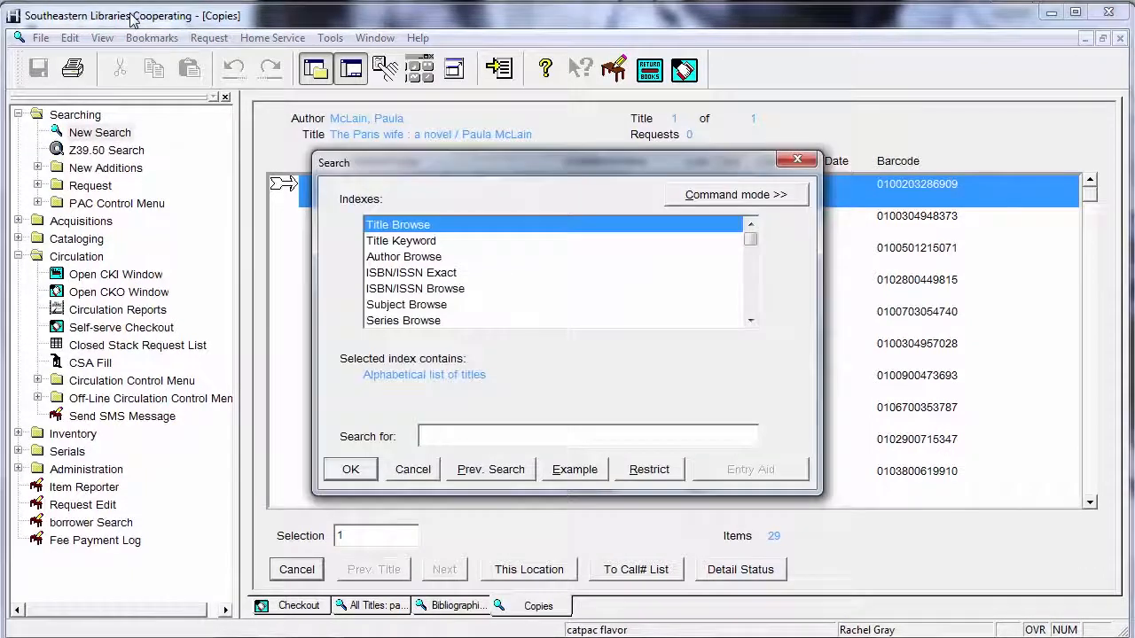
{"action": "type", "text": "downton"}
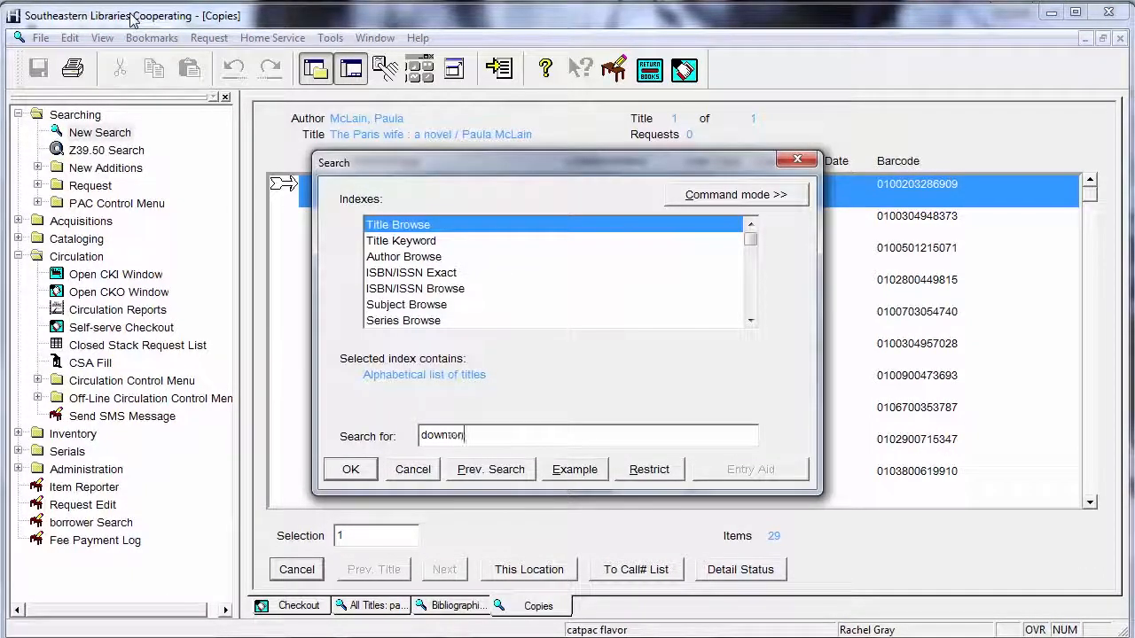
{"action": "type", "text": " abbey"}
{"action": "key", "text": "Return"}
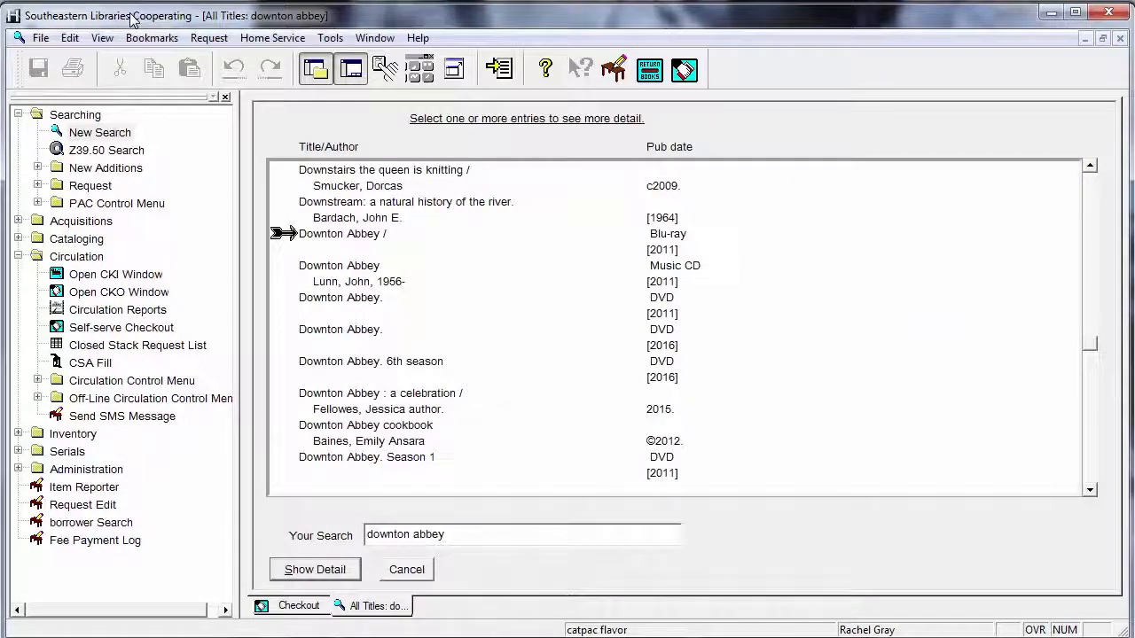
Open the Season 5 DVD, list copies at all locations, and select copy 33 (Spring Grove, DISC 1OF3)
{"action": "left_click", "coordinate": [1093, 470]}
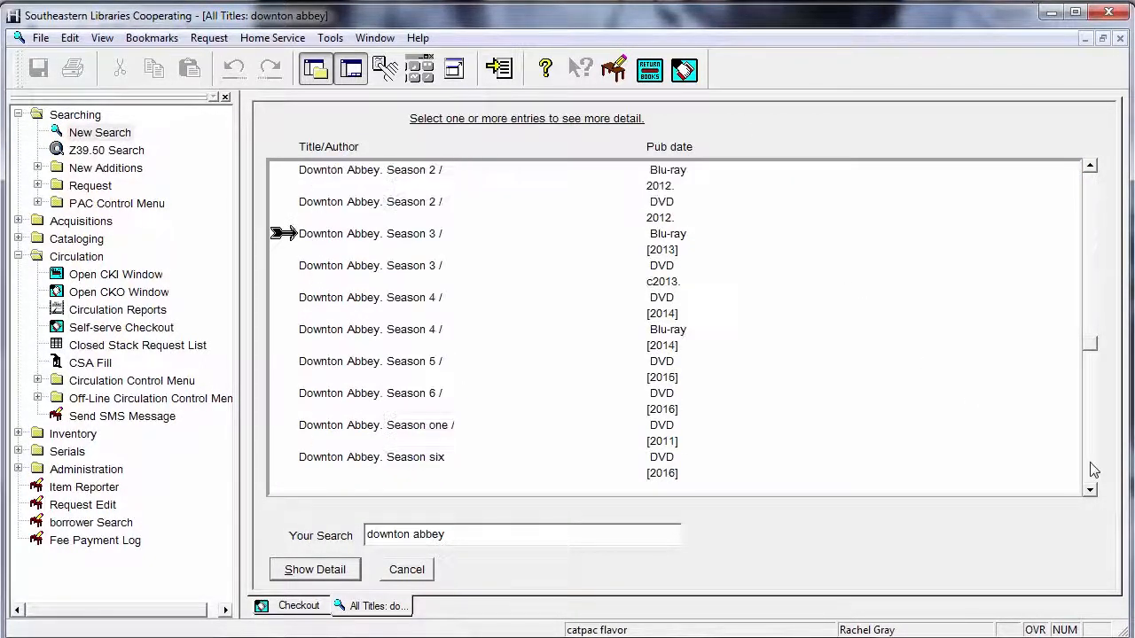
{"action": "double_click", "coordinate": [428, 362]}
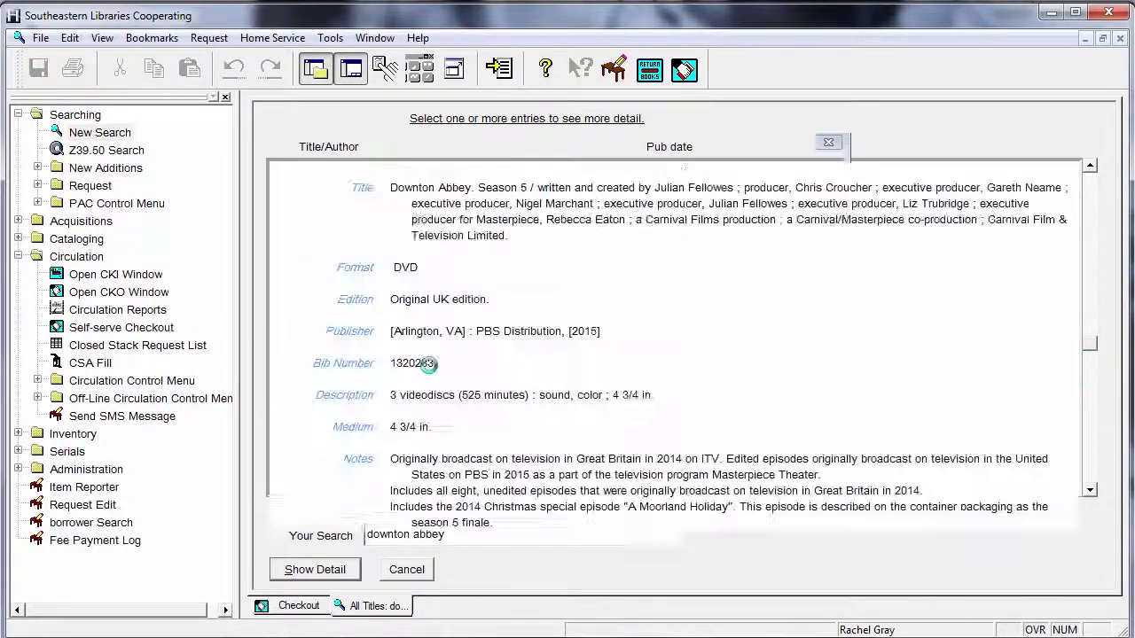
{"action": "left_click", "coordinate": [330, 572]}
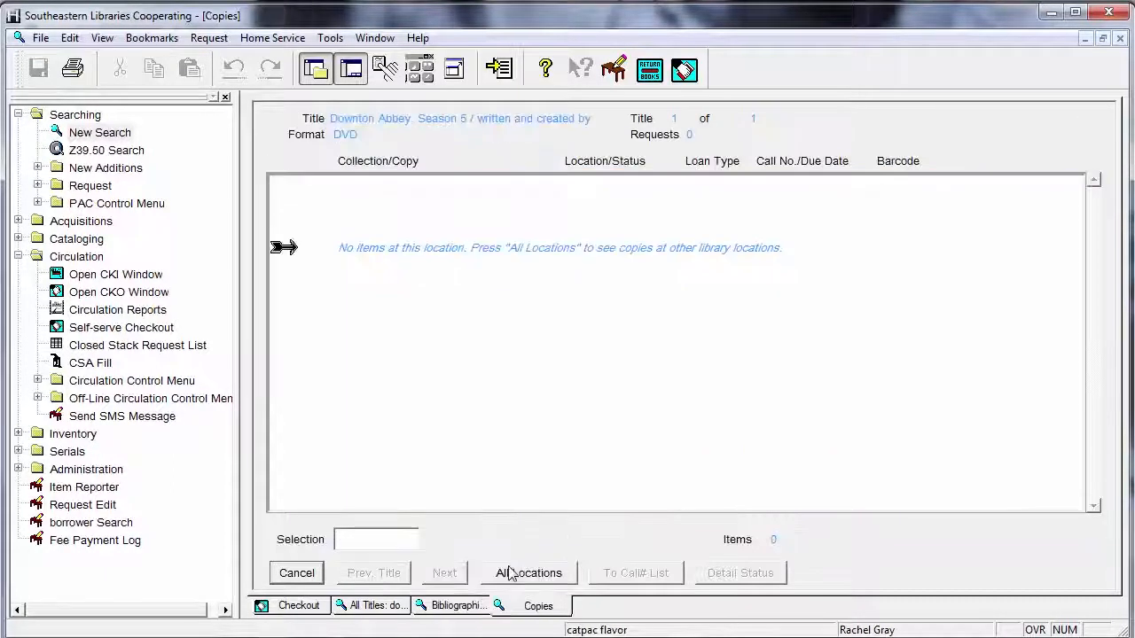
{"action": "left_click", "coordinate": [512, 573]}
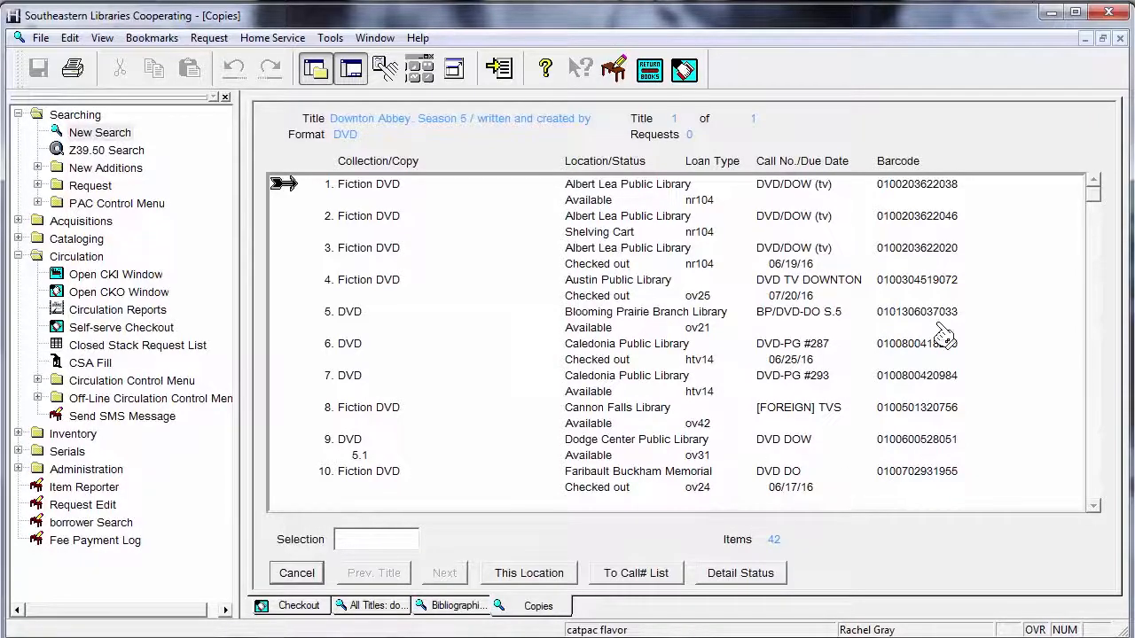
{"action": "left_click_drag", "start_coordinate": [1094, 188], "coordinate": [1083, 306]}
{"action": "scroll", "coordinate": [1082, 313], "scroll_direction": "down", "scroll_amount": 5}
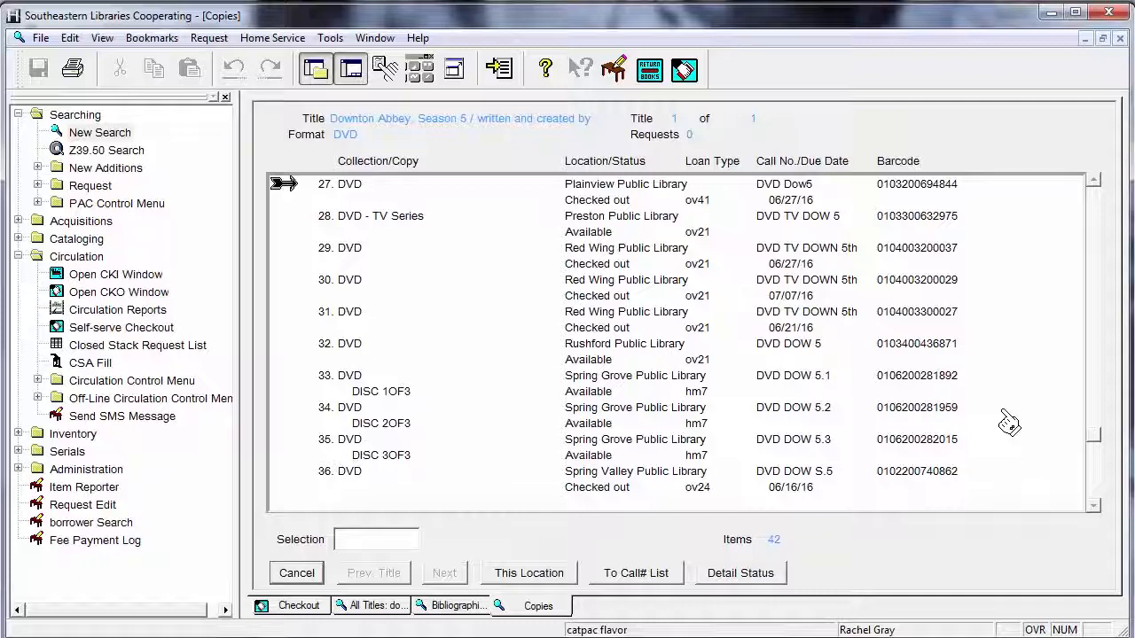
{"action": "left_click", "coordinate": [604, 390]}
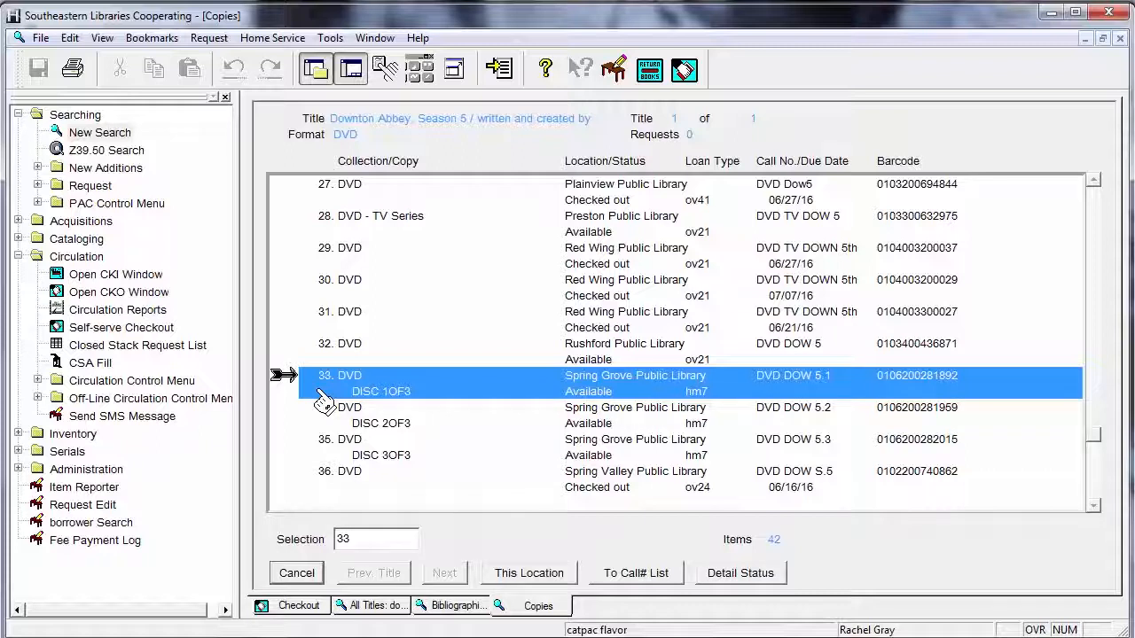
Start a hold on copy 33, narrowing the borrower search to surname plus first initial, and confirm the patron
{"action": "left_click", "coordinate": [202, 39]}
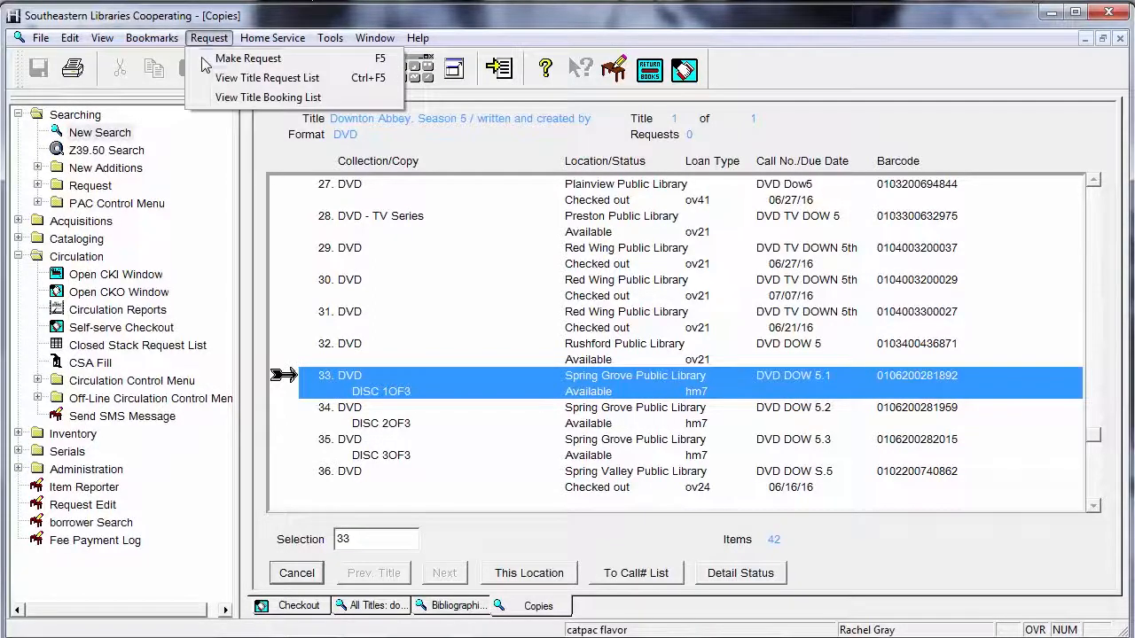
{"action": "left_click", "coordinate": [213, 58]}
{"action": "type", "text": "gray"}
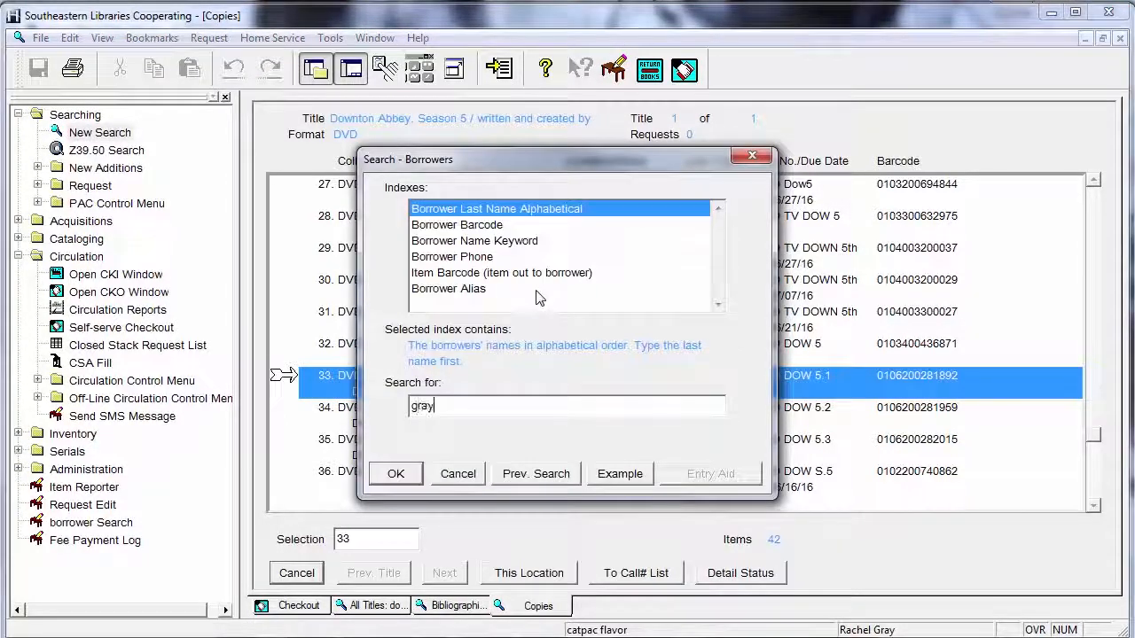
{"action": "key", "text": "Return"}
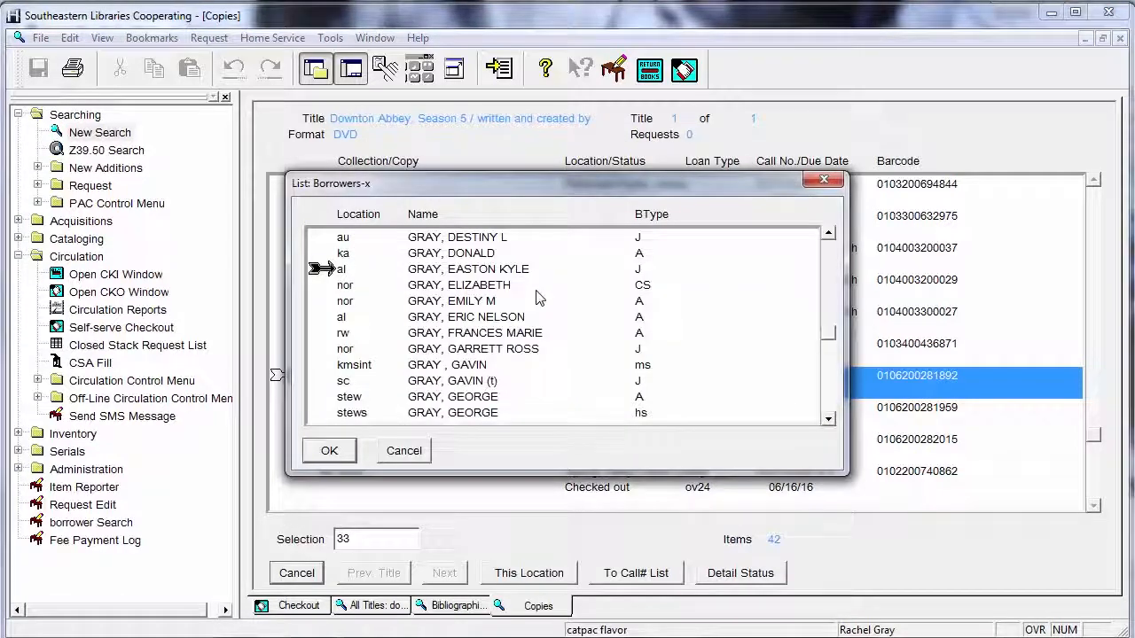
{"action": "left_click", "coordinate": [403, 450]}
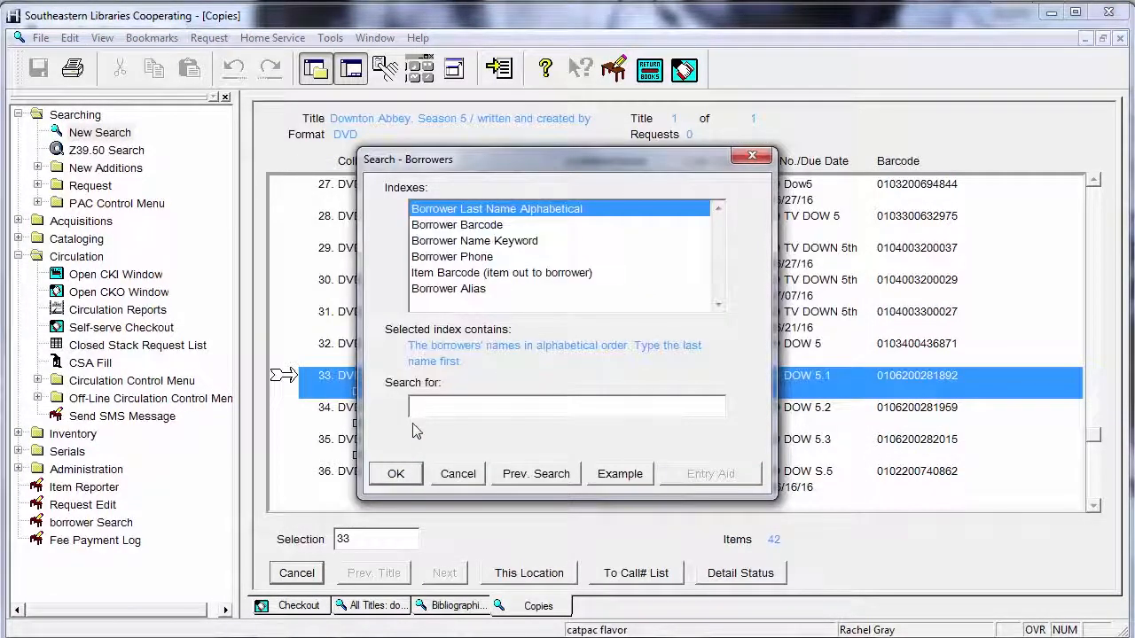
{"action": "type", "text": "rach"}
{"action": "key", "text": "BackSpace"}
{"action": "key", "text": "BackSpace"}
{"action": "key", "text": "BackSpace"}
{"action": "key", "text": "BackSpace"}
{"action": "type", "text": "gra"}
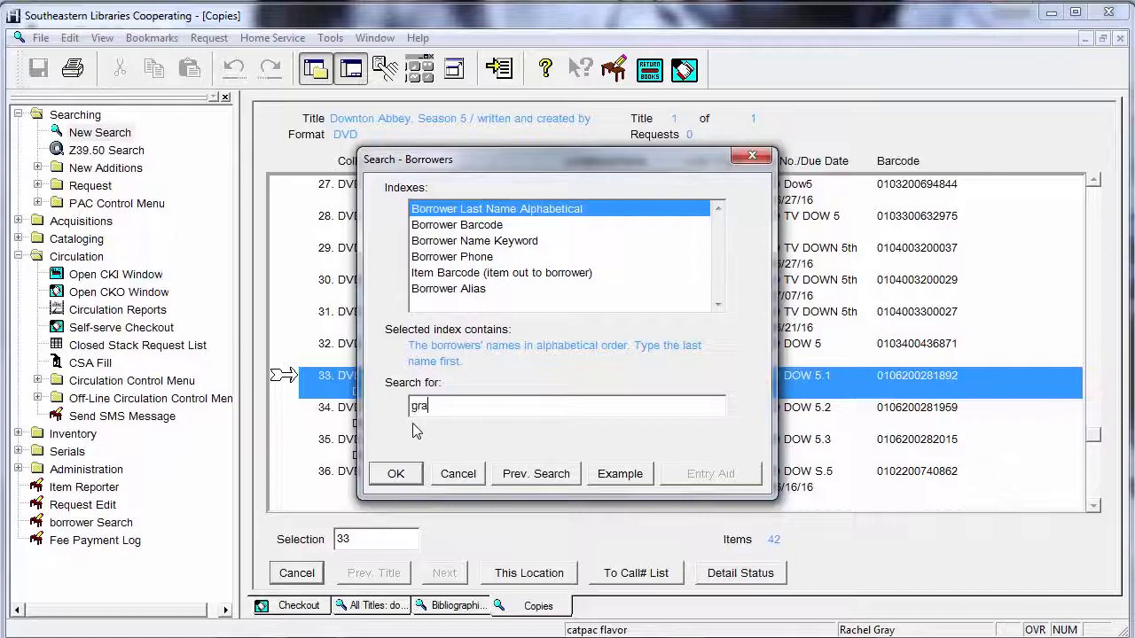
{"action": "type", "text": "y, r"}
{"action": "key", "text": "Return"}
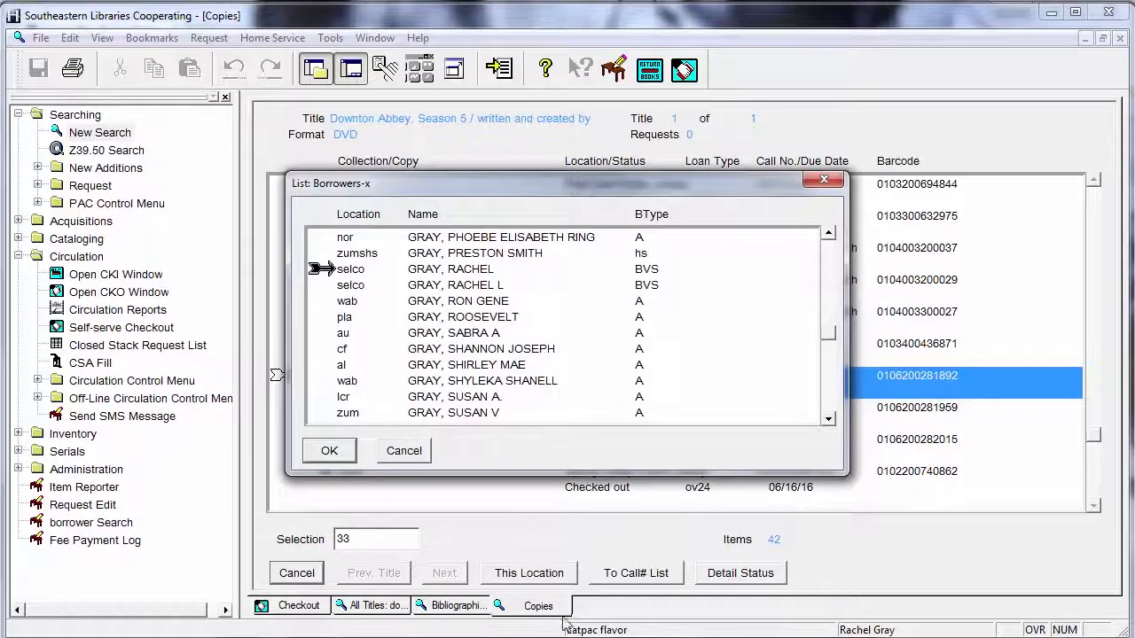
{"action": "left_click", "coordinate": [475, 286]}
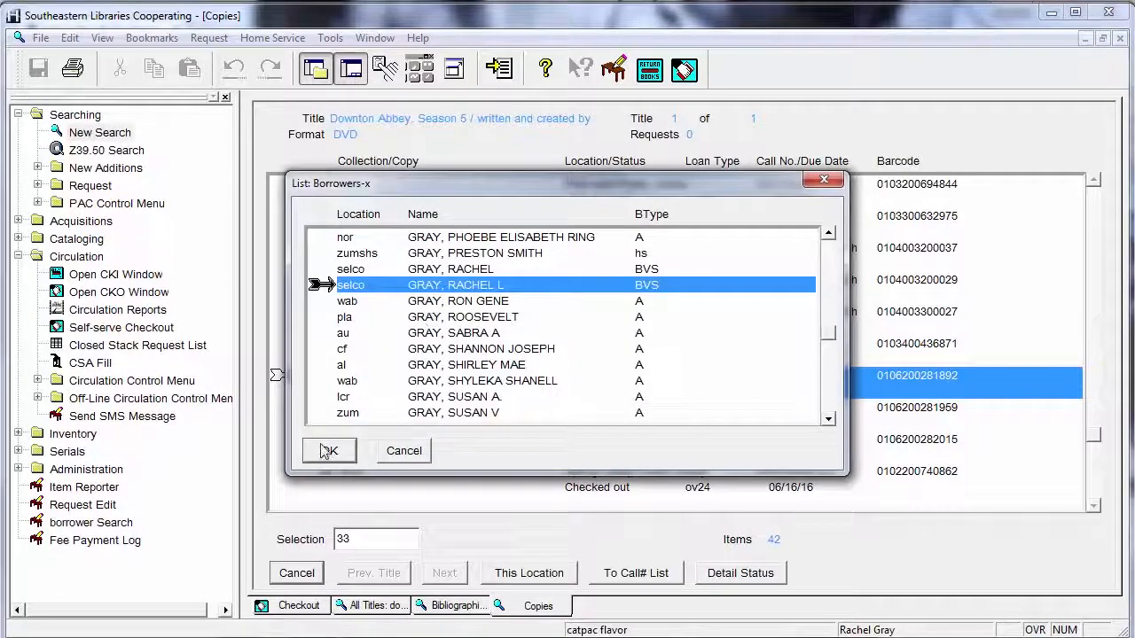
{"action": "left_click", "coordinate": [328, 452]}
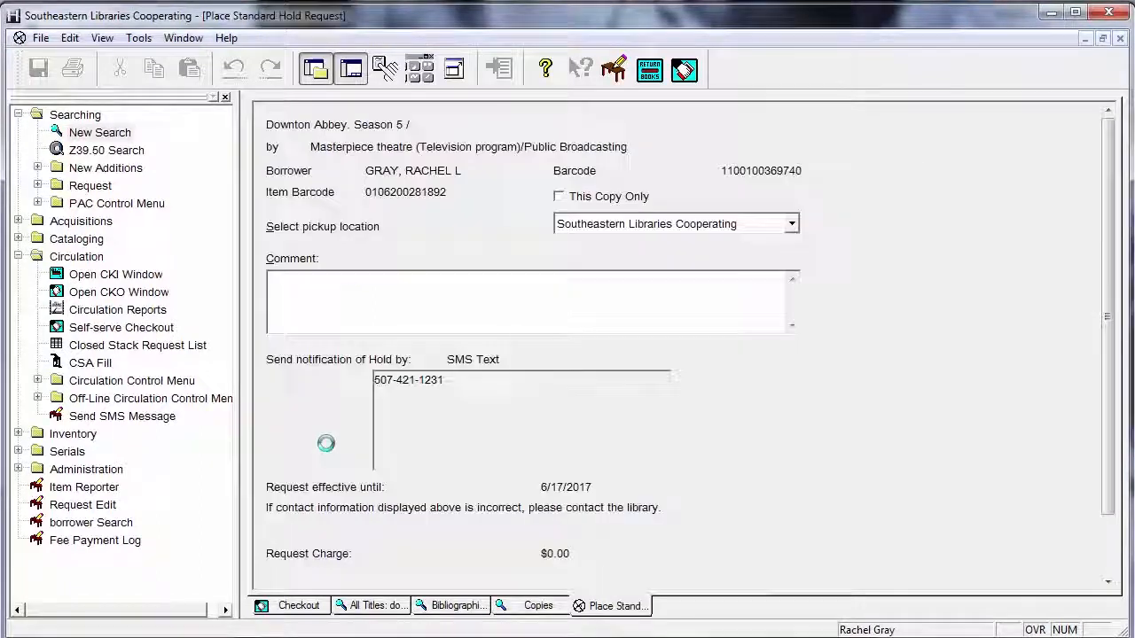
Submit the Season 5 hold as This Copy Only and dismiss the success message
{"action": "left_click", "coordinate": [560, 196]}
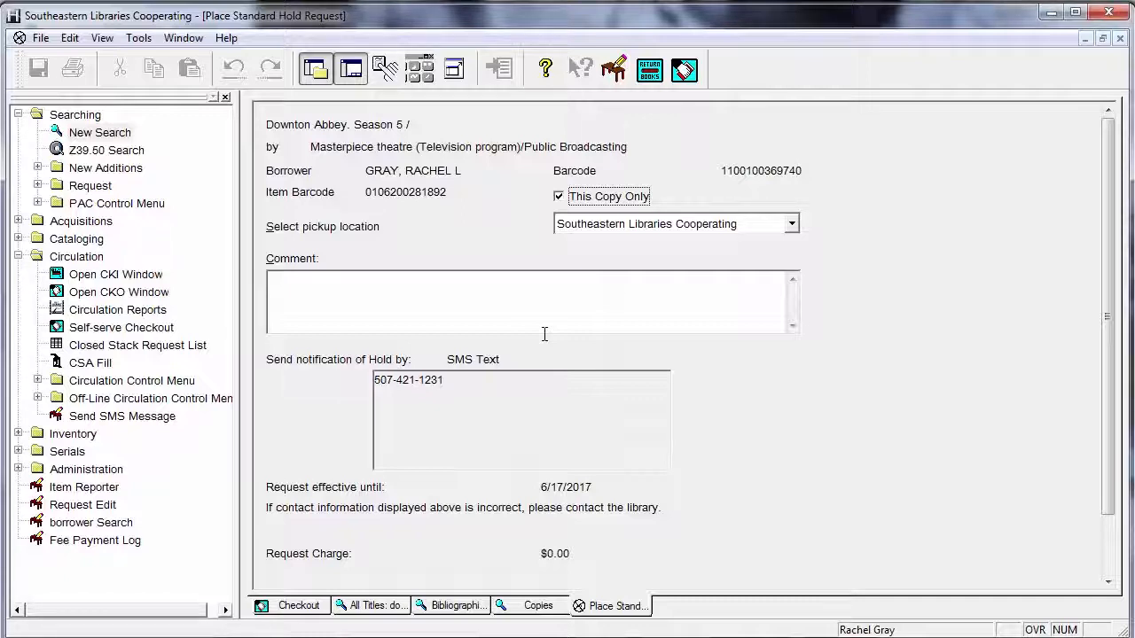
{"action": "scroll", "coordinate": [403, 568], "scroll_direction": "down", "scroll_amount": 1}
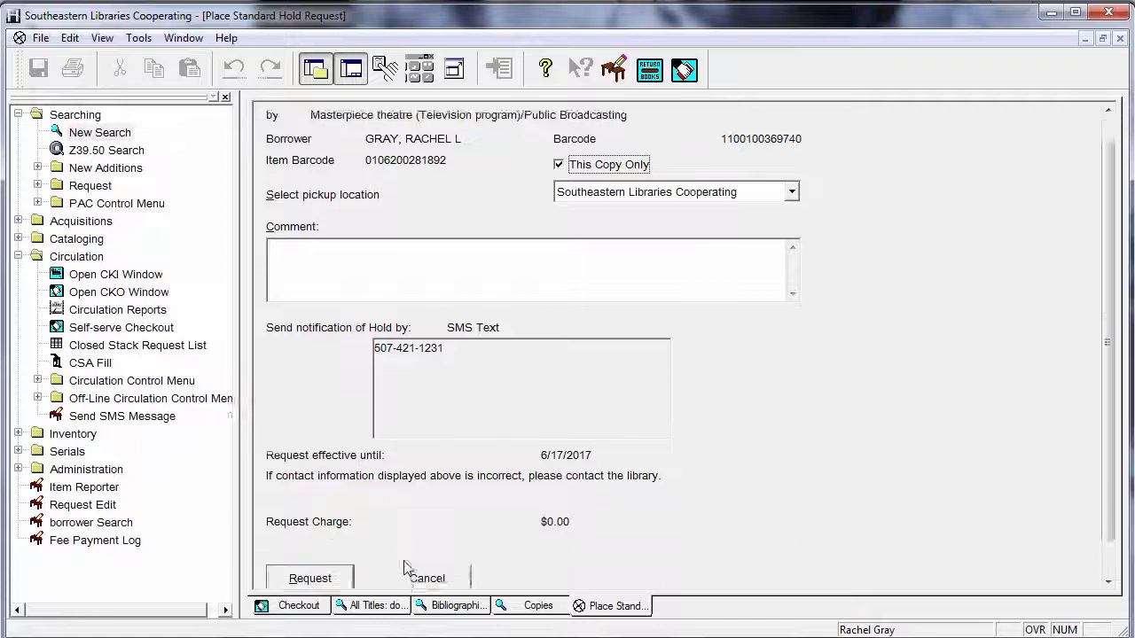
{"action": "scroll", "coordinate": [403, 568], "scroll_direction": "down", "scroll_amount": 1}
{"action": "left_click", "coordinate": [310, 545]}
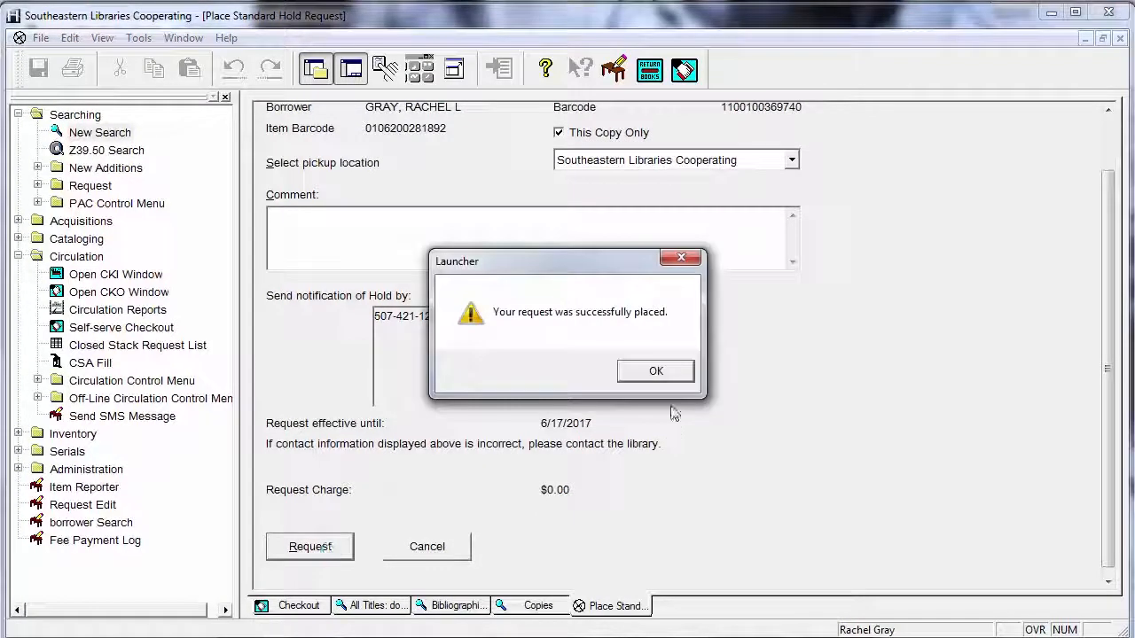
{"action": "left_click", "coordinate": [667, 373]}
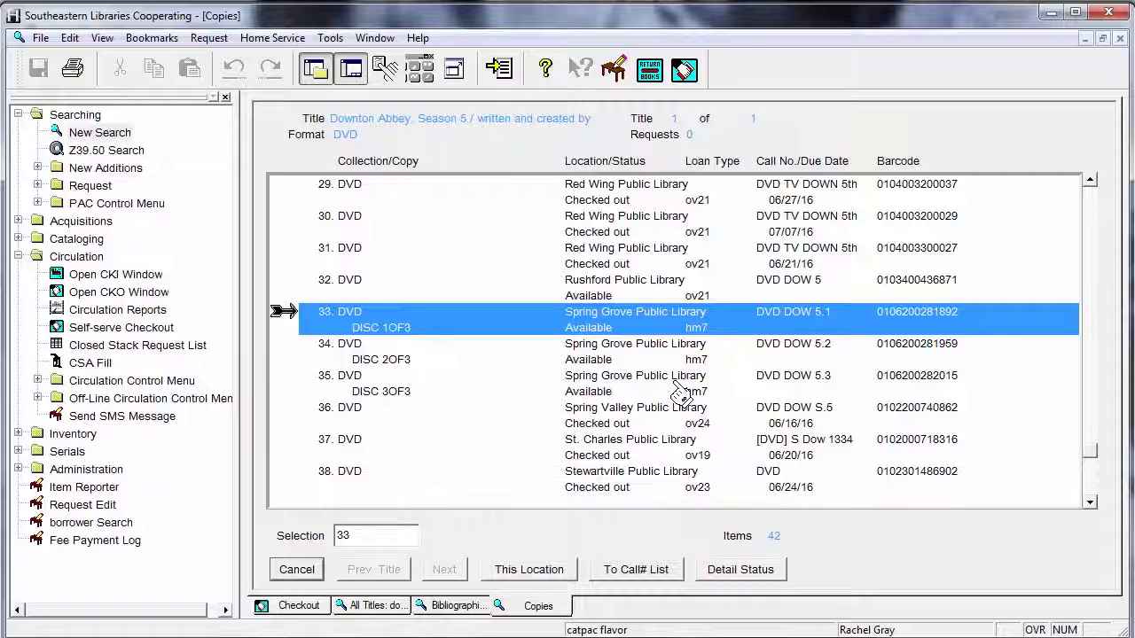
Minimize the Horizon staff client to reveal the SELCO online Library Catalog page
{"action": "left_click", "coordinate": [1054, 15]}
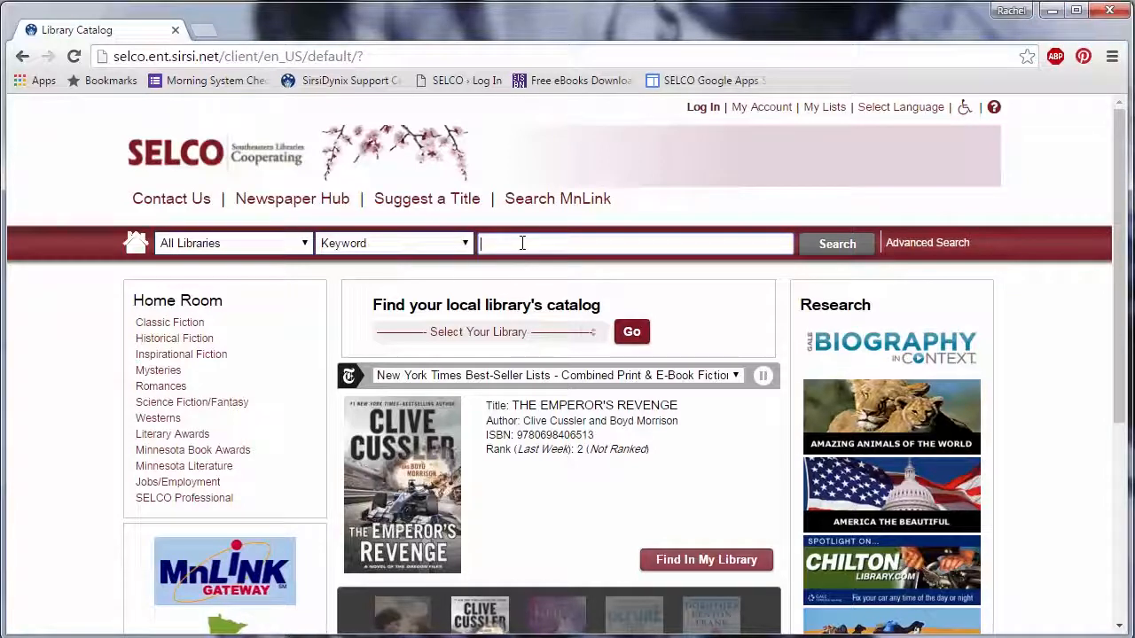
Run a keyword search for 'downton abbey' using the search suggestion
{"action": "type", "text": "down"}
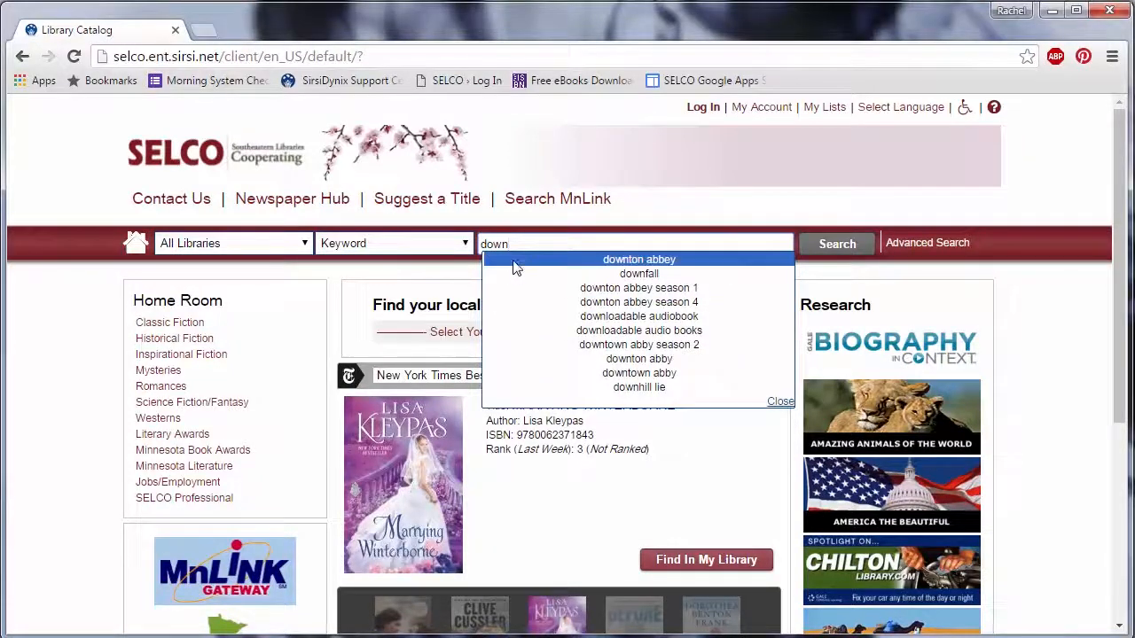
{"action": "left_click", "coordinate": [516, 261]}
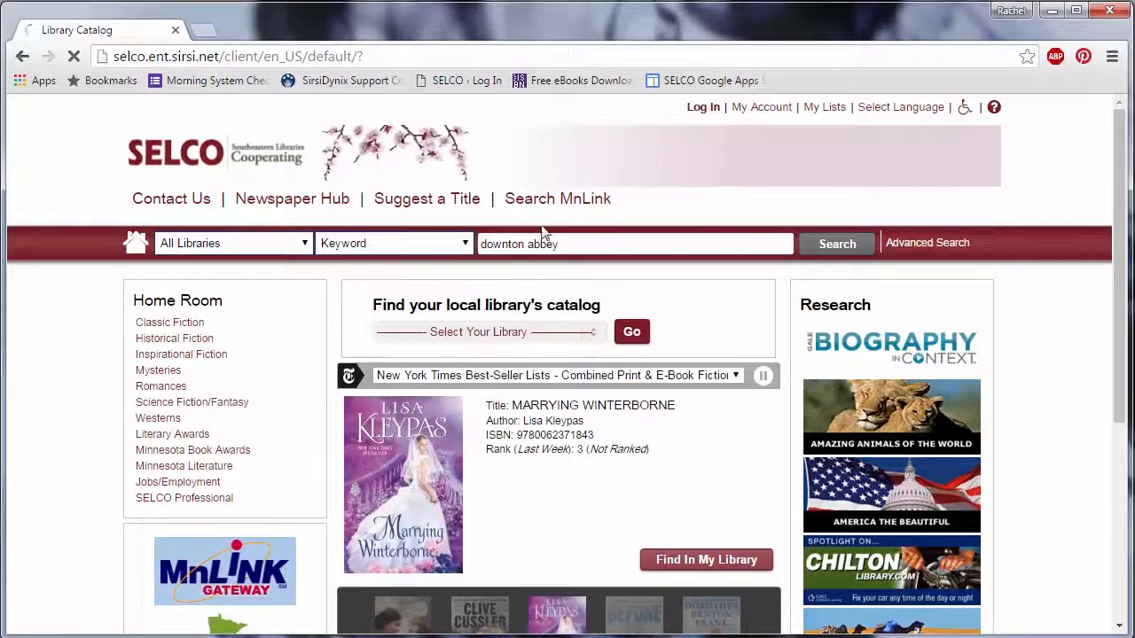
{"action": "left_click", "coordinate": [826, 246]}
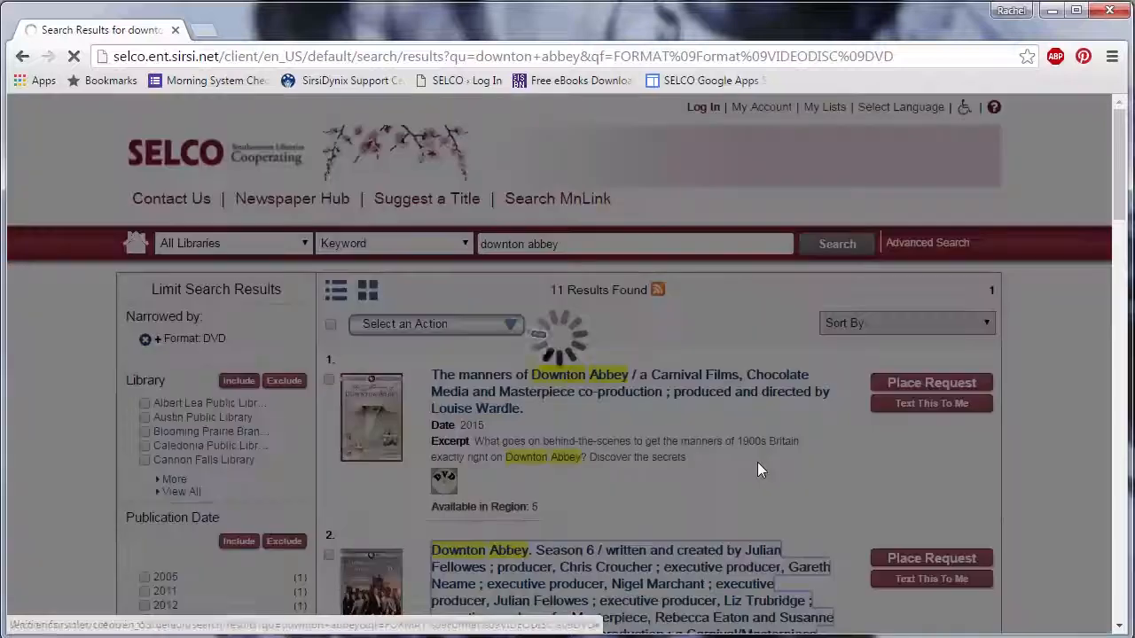
{"action": "left_click", "coordinate": [578, 574]}
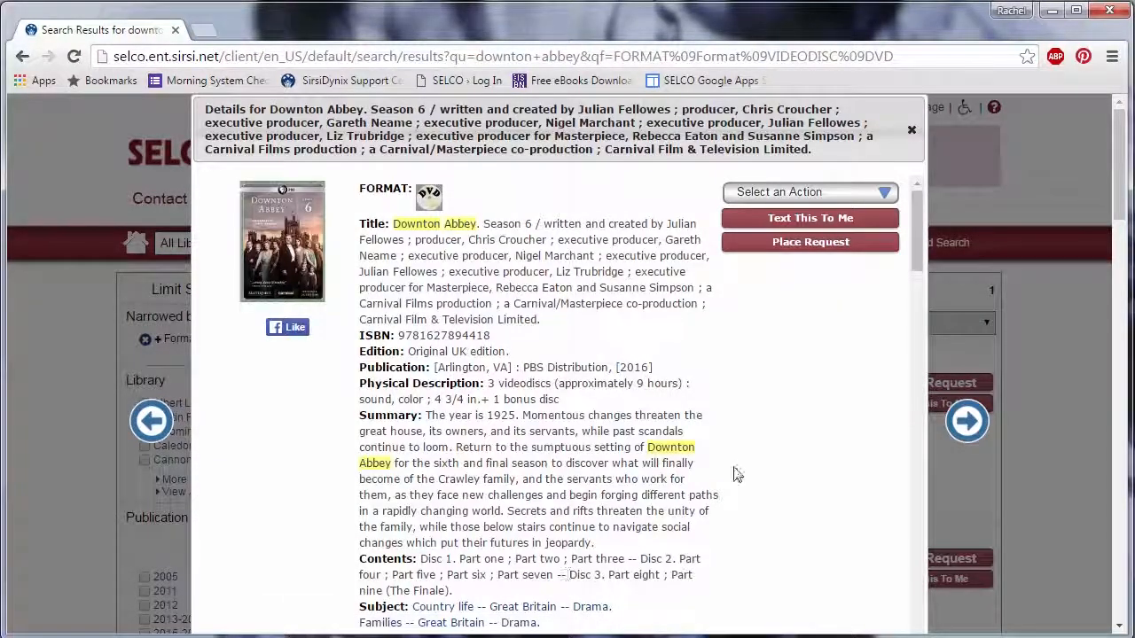
{"action": "scroll", "coordinate": [774, 383], "scroll_direction": "down", "scroll_amount": 3}
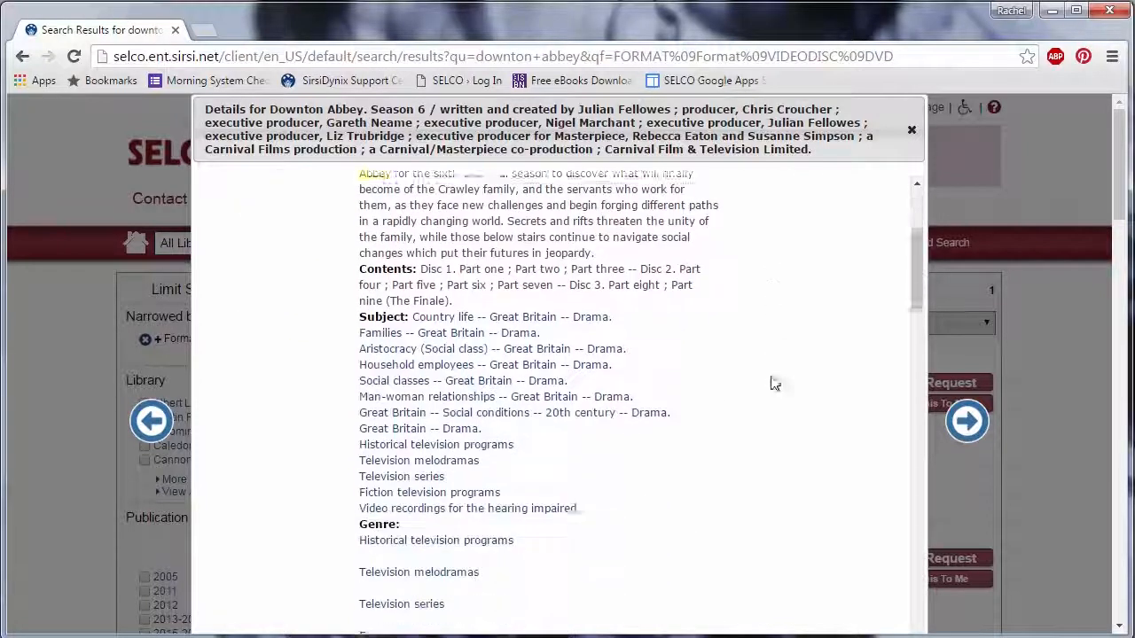
{"action": "scroll", "coordinate": [771, 382], "scroll_direction": "down", "scroll_amount": 12}
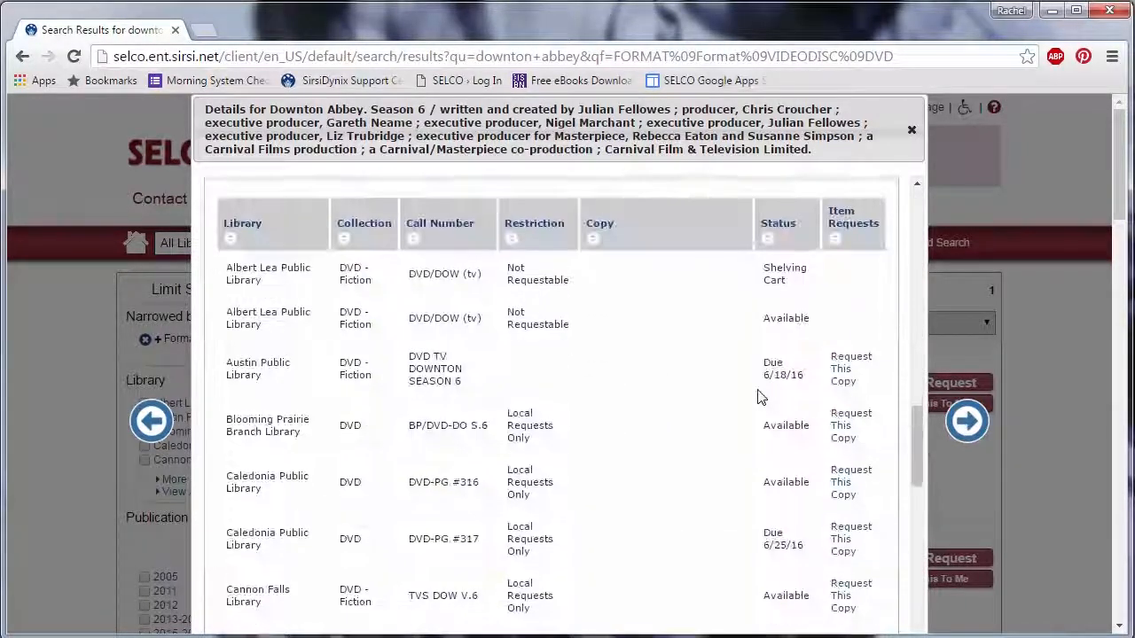
{"action": "scroll", "coordinate": [758, 397], "scroll_direction": "down", "scroll_amount": 1}
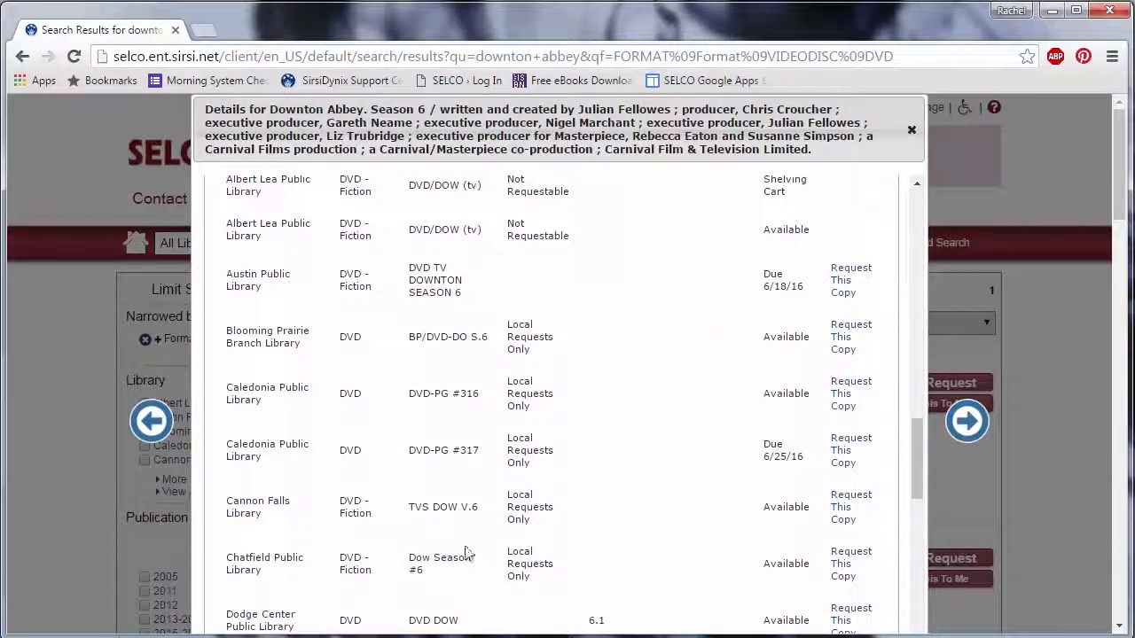
{"action": "scroll", "coordinate": [469, 554], "scroll_direction": "down", "scroll_amount": 8}
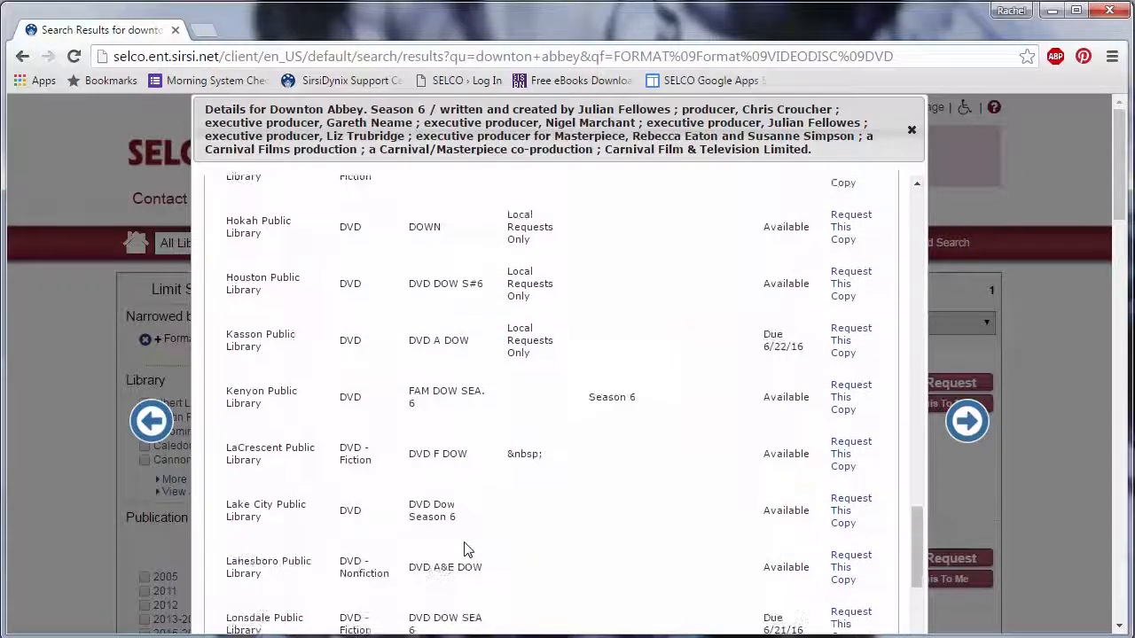
{"action": "scroll", "coordinate": [469, 550], "scroll_direction": "down", "scroll_amount": 1}
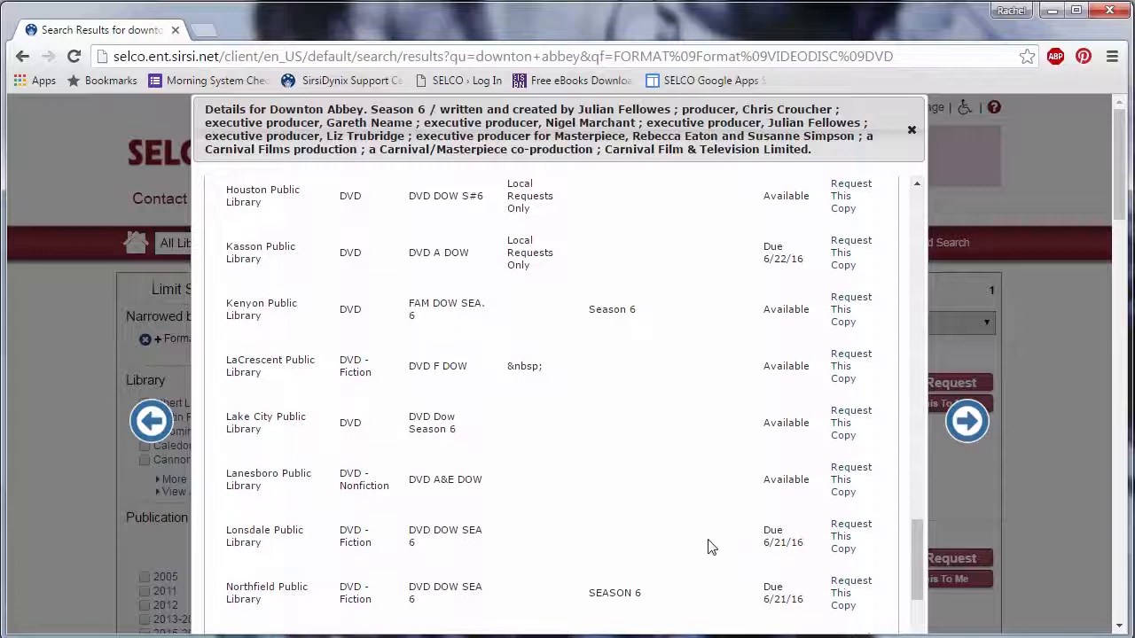
{"action": "scroll", "coordinate": [532, 541], "scroll_direction": "up", "scroll_amount": 4}
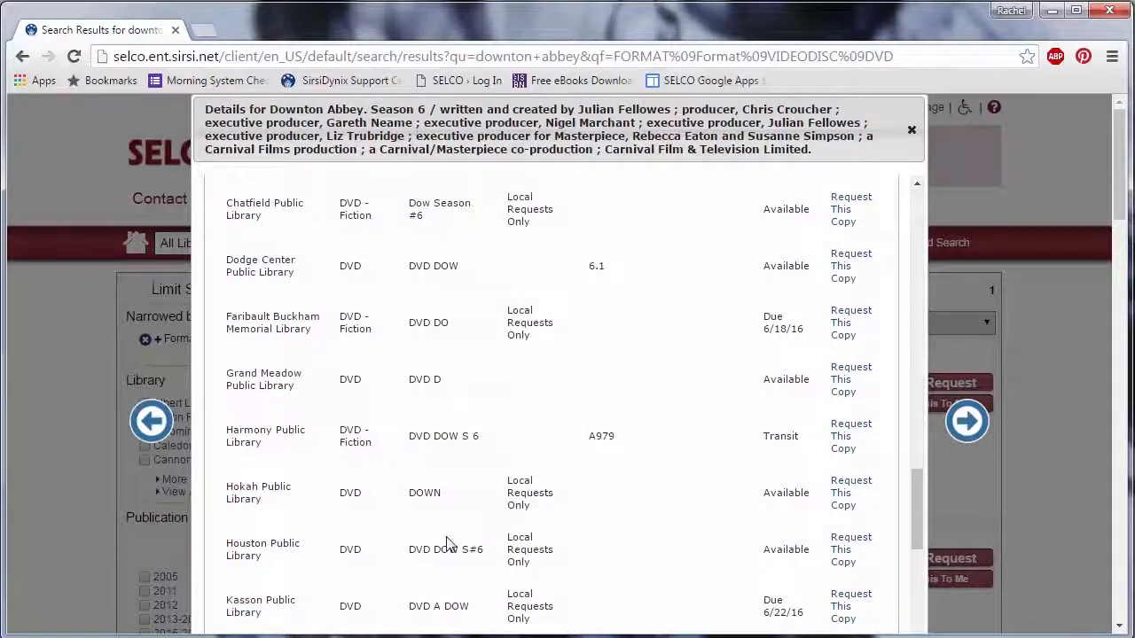
{"action": "scroll", "coordinate": [488, 514], "scroll_direction": "up", "scroll_amount": 5}
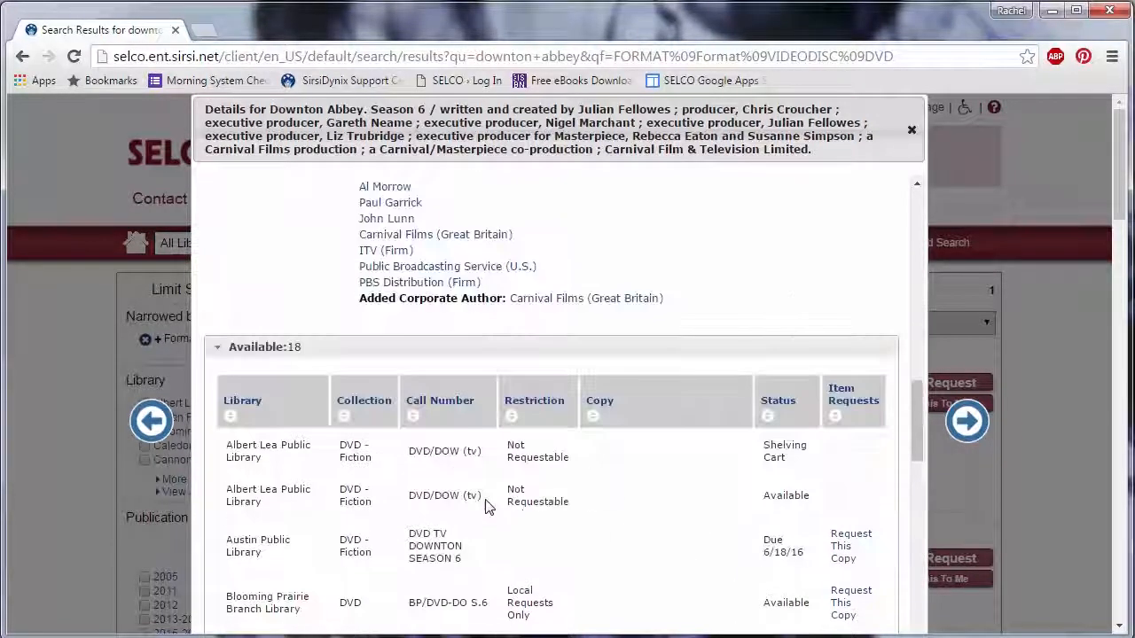
{"action": "scroll", "coordinate": [486, 506], "scroll_direction": "up", "scroll_amount": 10}
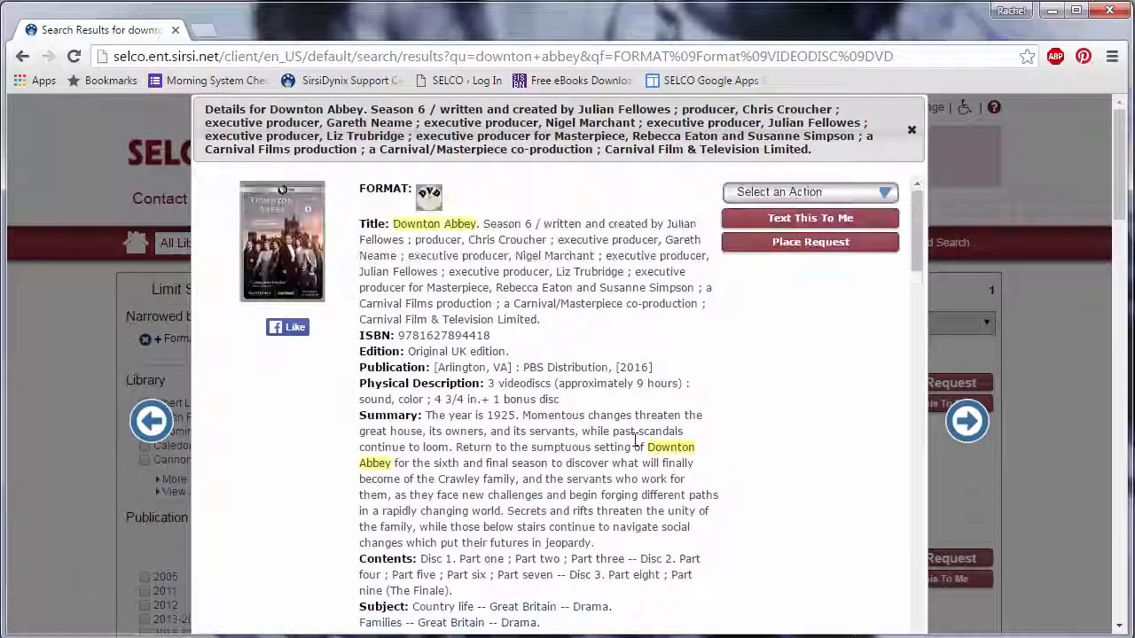
Log in with the patron's card number and PIN and place the Season 6 hold for Southeastern Libraries Cooperating pickup
{"action": "left_click", "coordinate": [798, 245]}
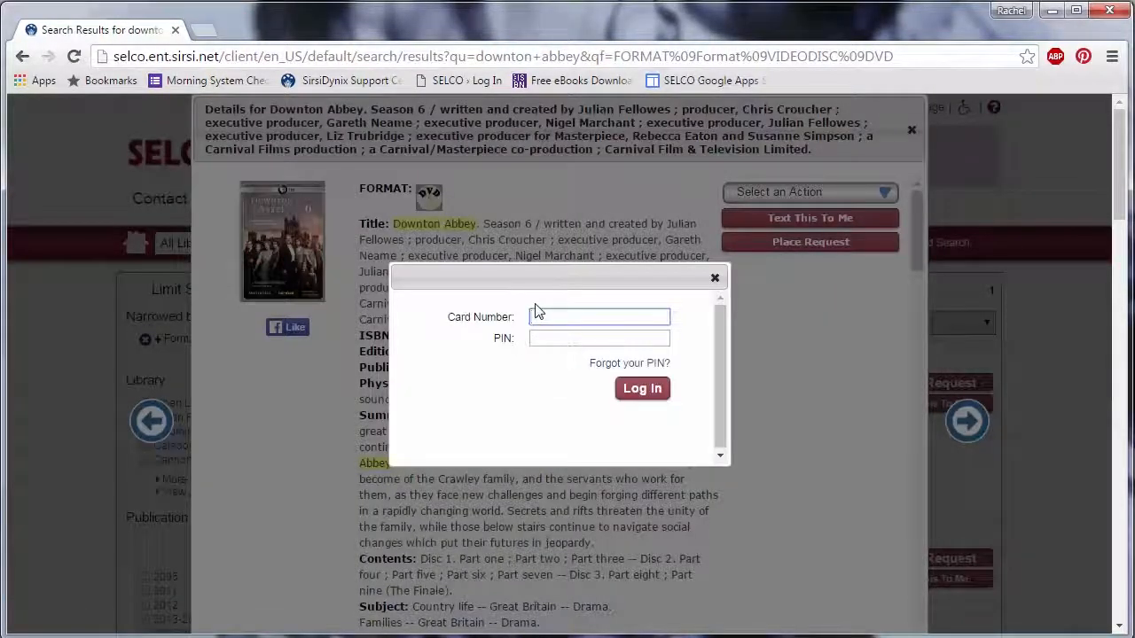
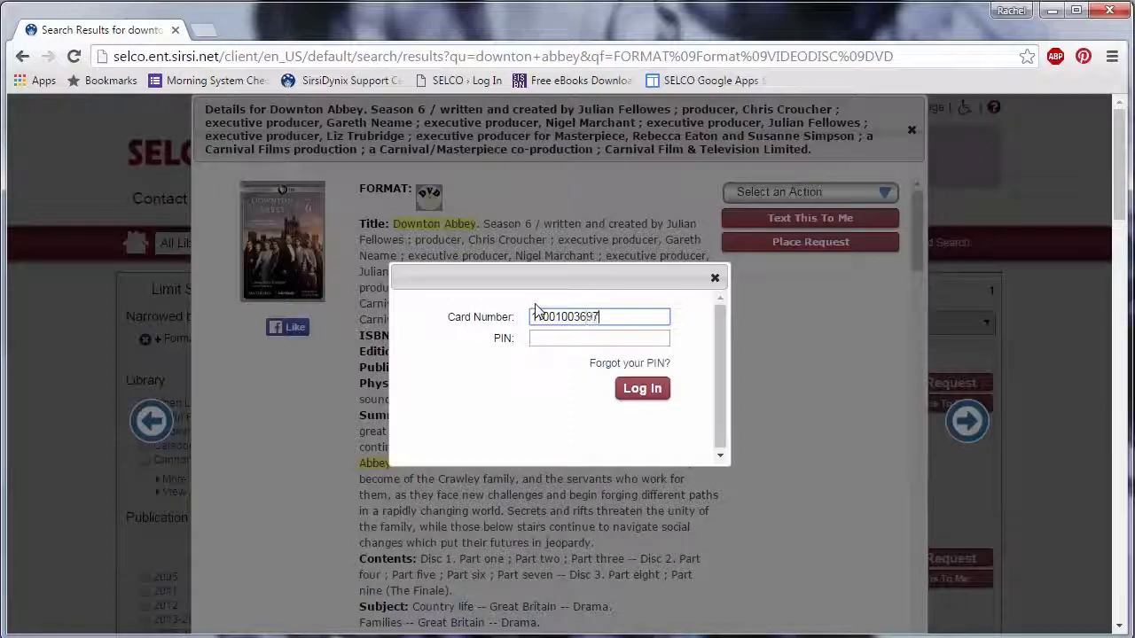
{"action": "key", "text": "Tab"}
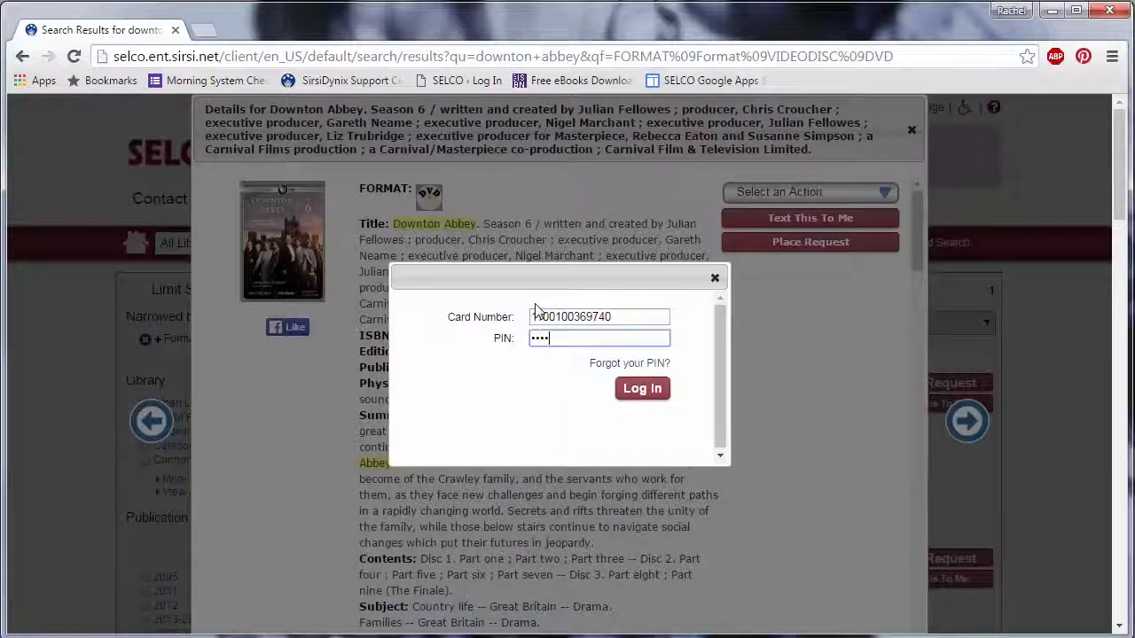
{"action": "left_click", "coordinate": [647, 393]}
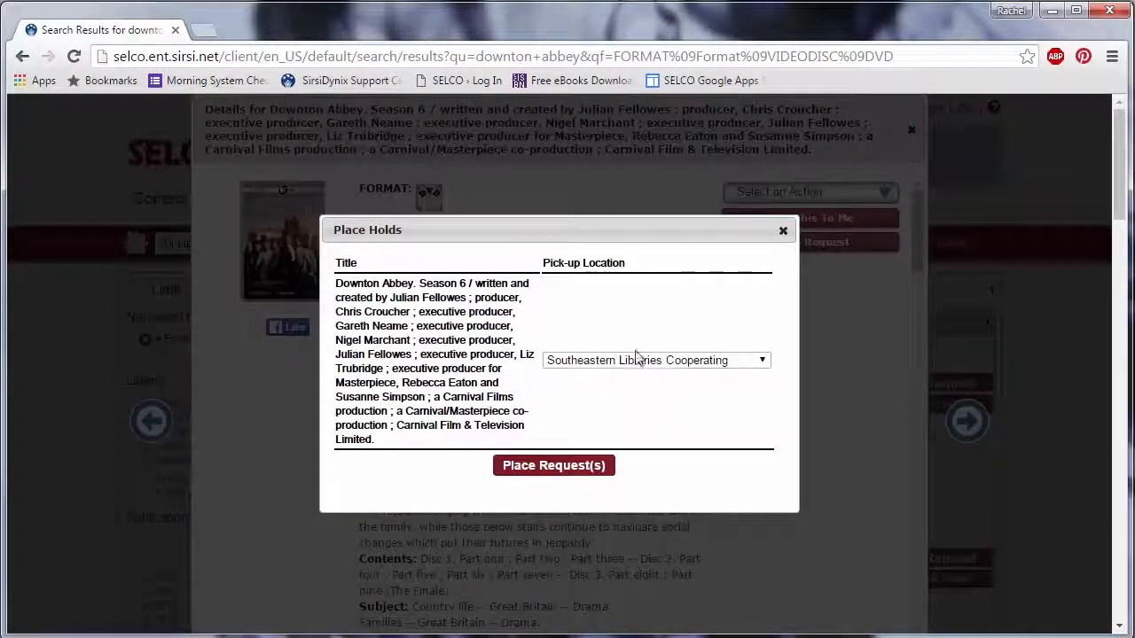
{"action": "left_click", "coordinate": [574, 468]}
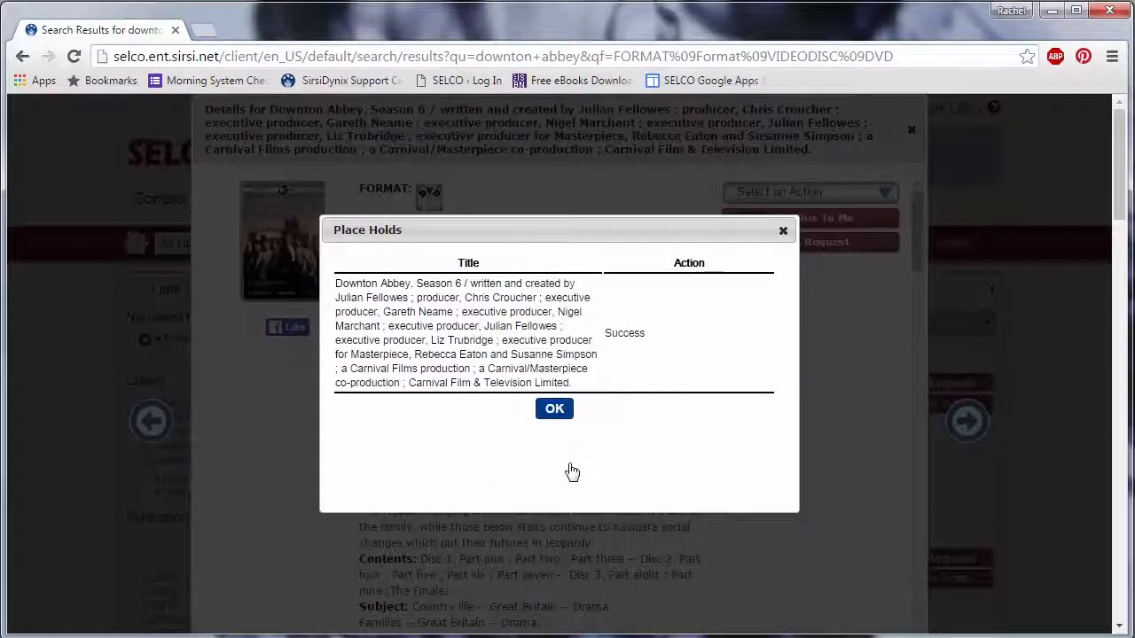
{"action": "left_click", "coordinate": [553, 410]}
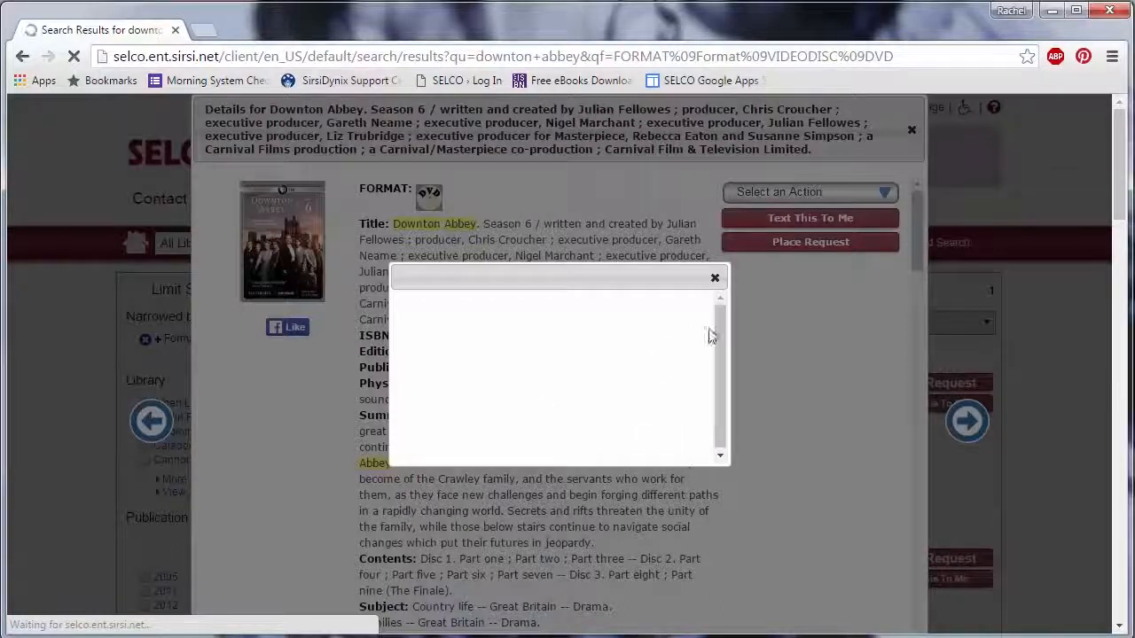
Reopen the Downton Abbey Season 6 details and scroll down to its per-library holdings table
{"action": "left_click", "coordinate": [716, 280]}
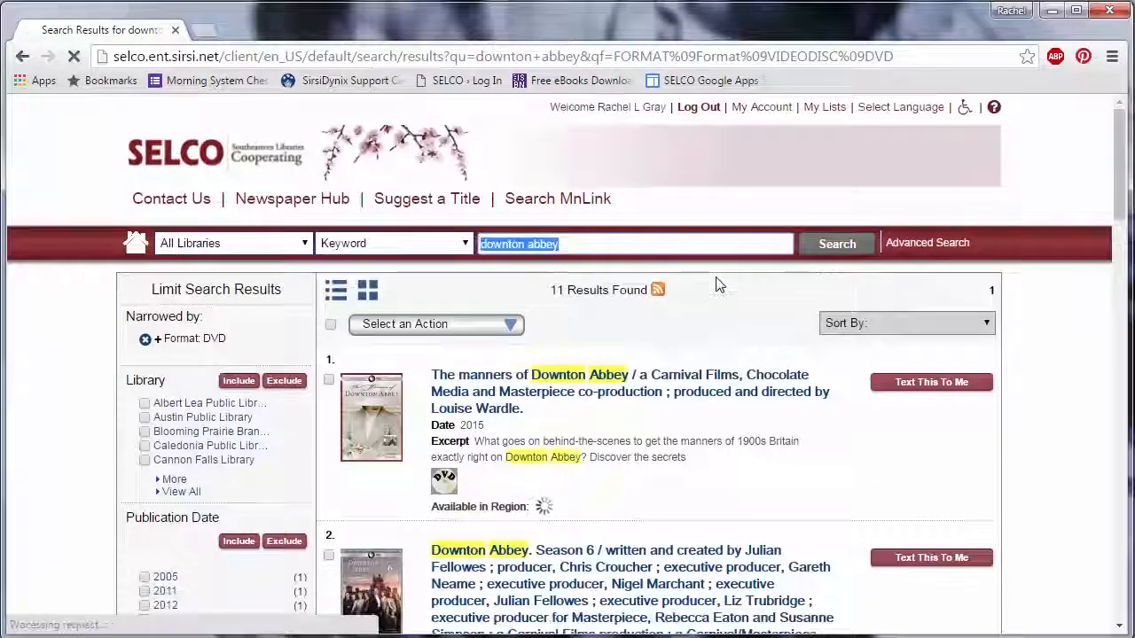
{"action": "left_click", "coordinate": [544, 569]}
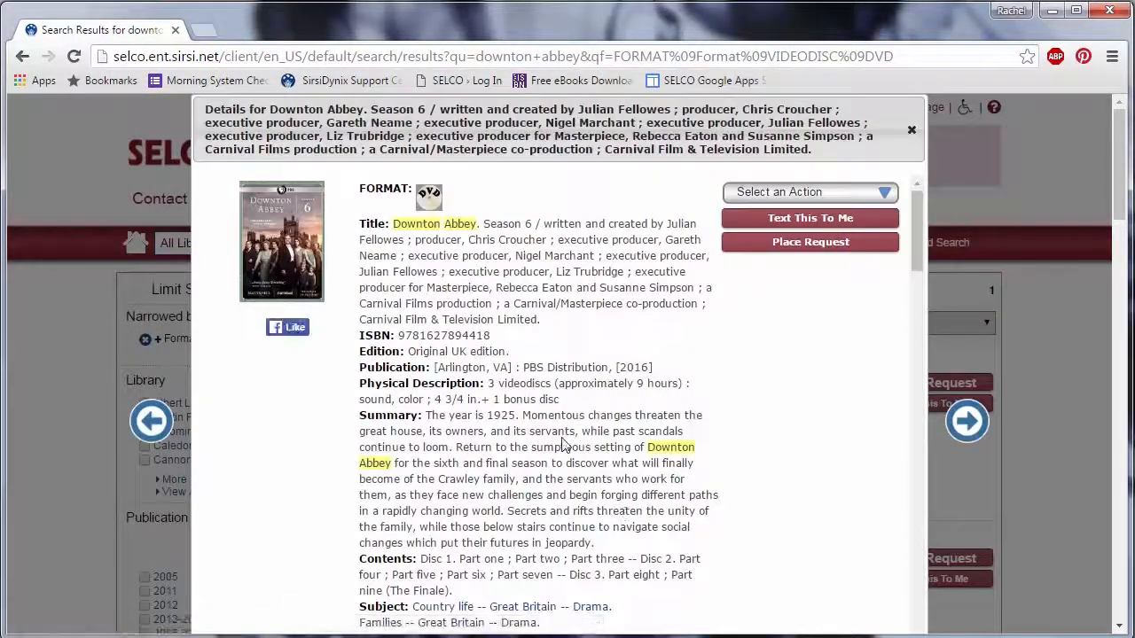
{"action": "mouse_move", "coordinate": [917, 253]}
{"action": "left_mouse_down"}
{"action": "mouse_move", "coordinate": [926, 521]}
{"action": "mouse_move", "coordinate": [929, 253]}
{"action": "left_mouse_up"}
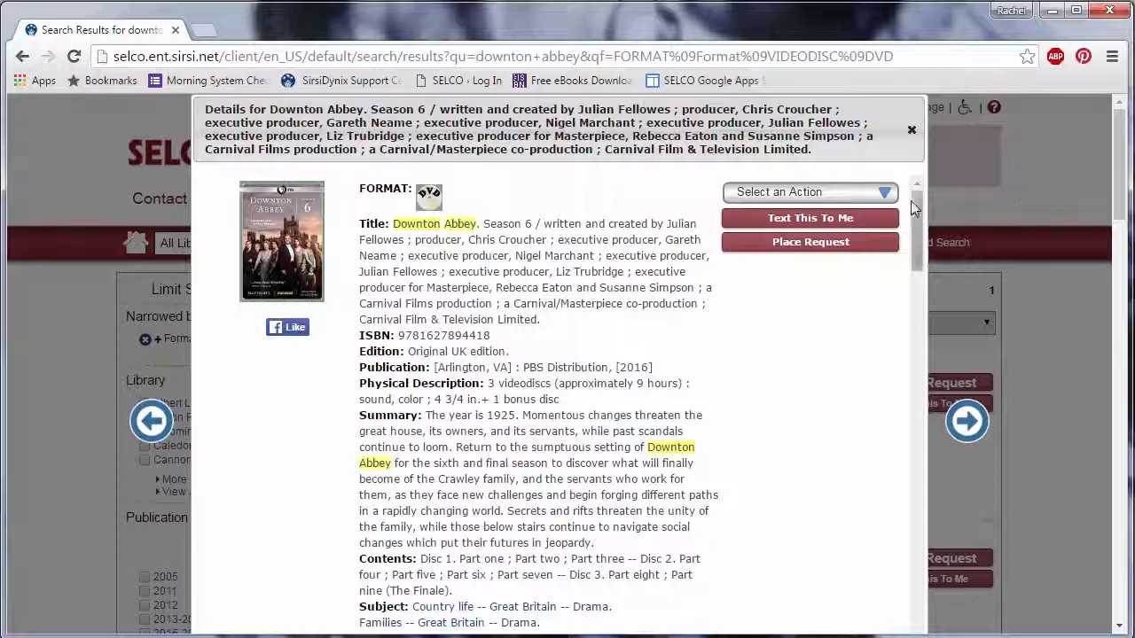
{"action": "left_click_drag", "start_coordinate": [918, 235], "coordinate": [906, 520]}
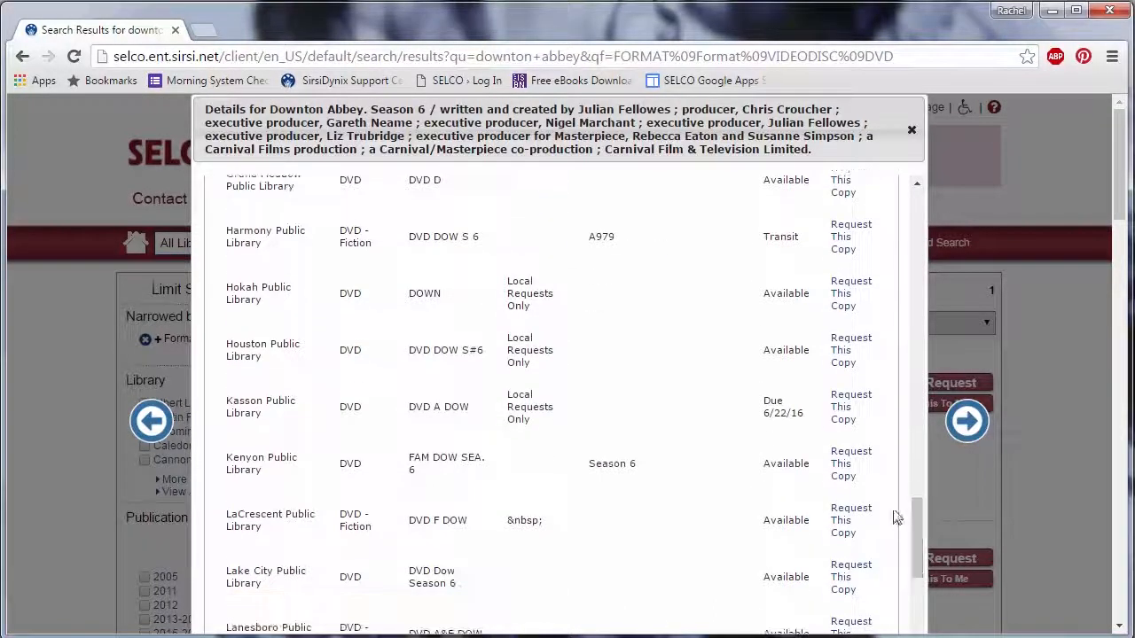
Request Kenyon Public Library's copy of Downton Abbey Season 6 and acknowledge the success message
{"action": "left_click", "coordinate": [852, 476]}
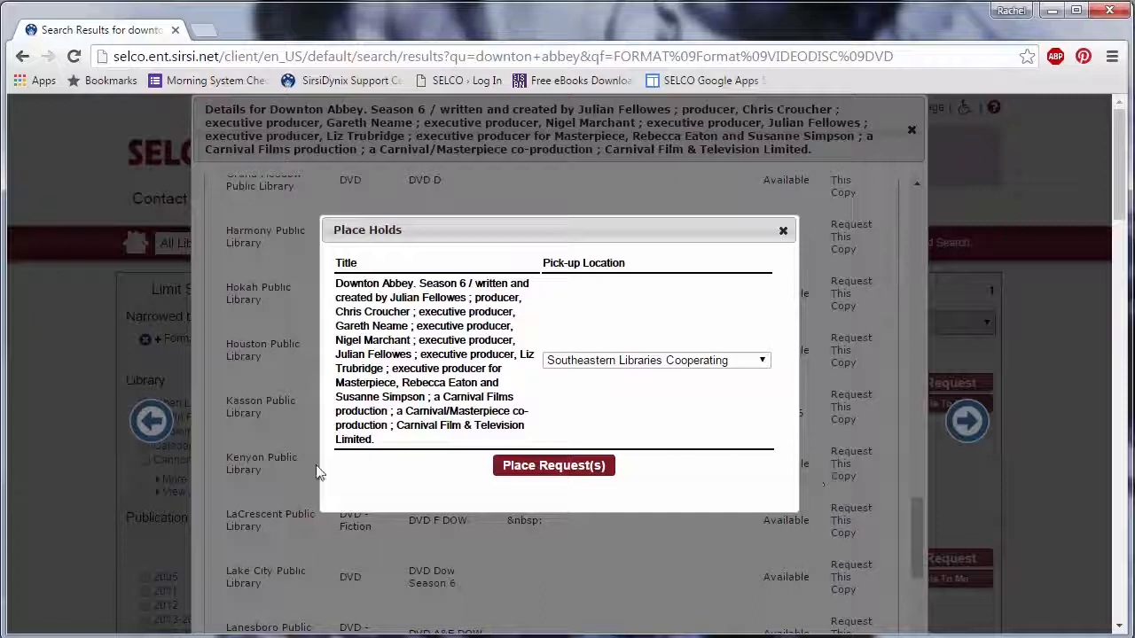
{"action": "left_click", "coordinate": [541, 468]}
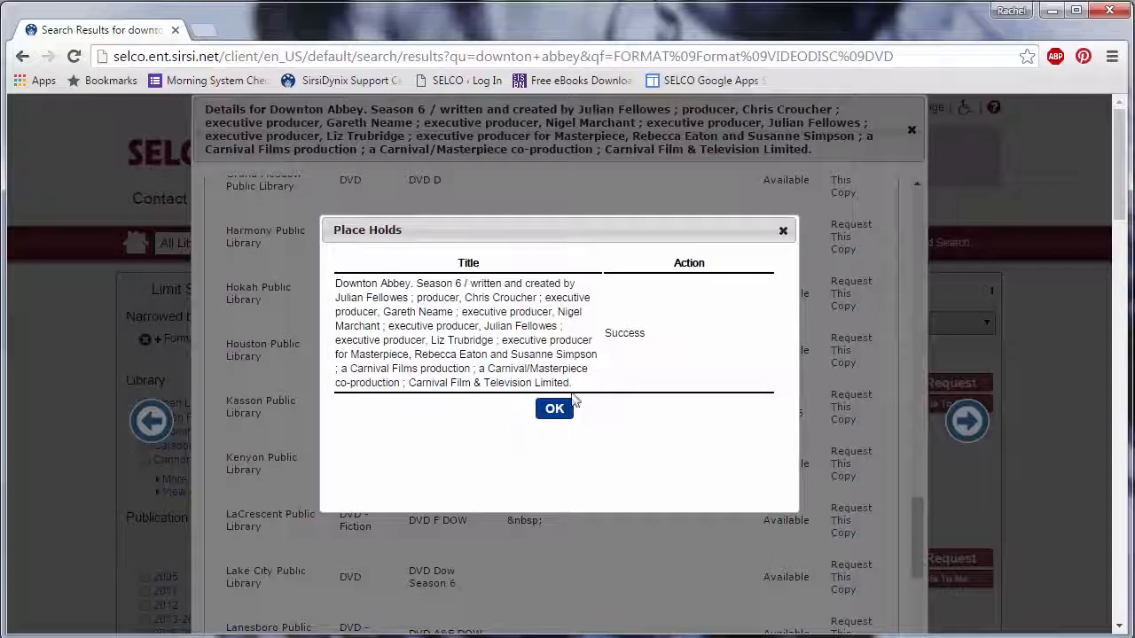
{"action": "left_click", "coordinate": [554, 411]}
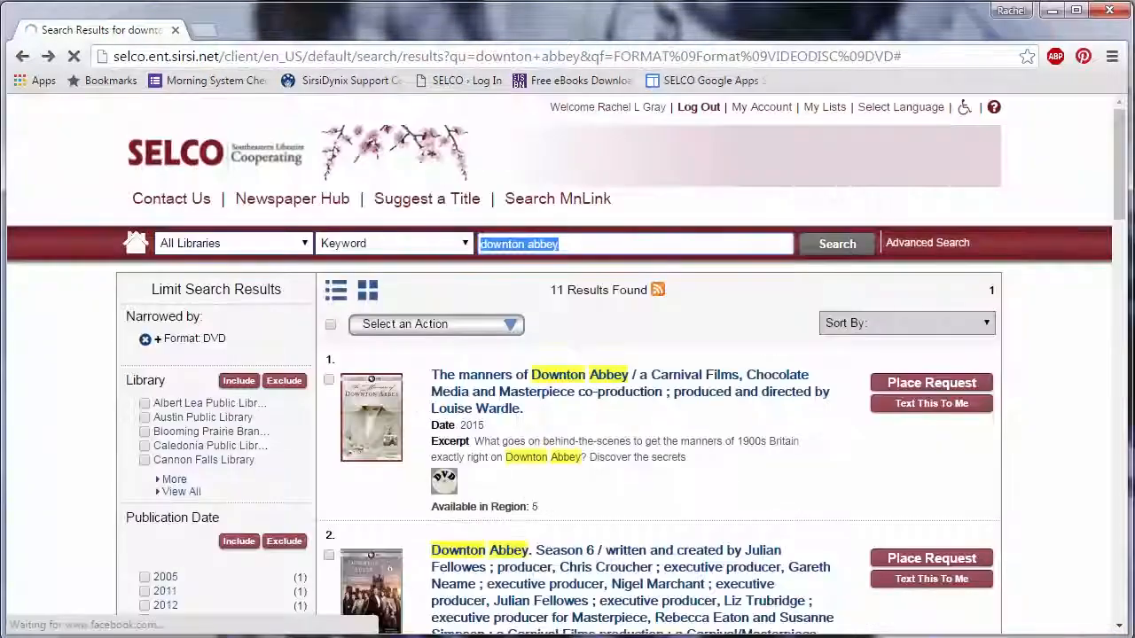